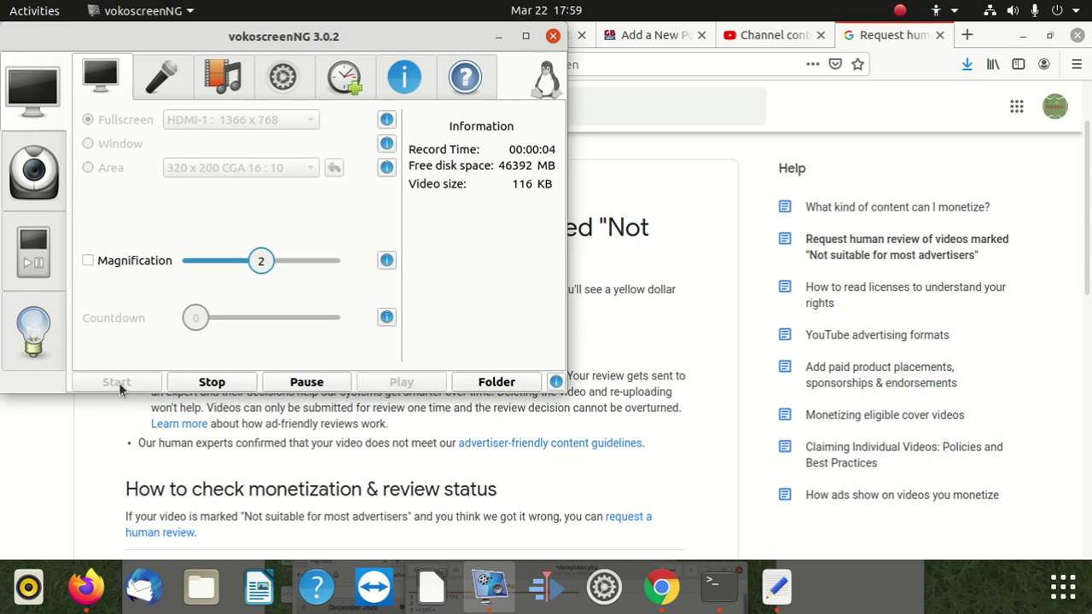
Move the vokoscreenNG recorder window to the bottom-right so the YouTube Help page shows
{"action": "left_click_drag", "start_coordinate": [309, 36], "coordinate": [754, 483]}
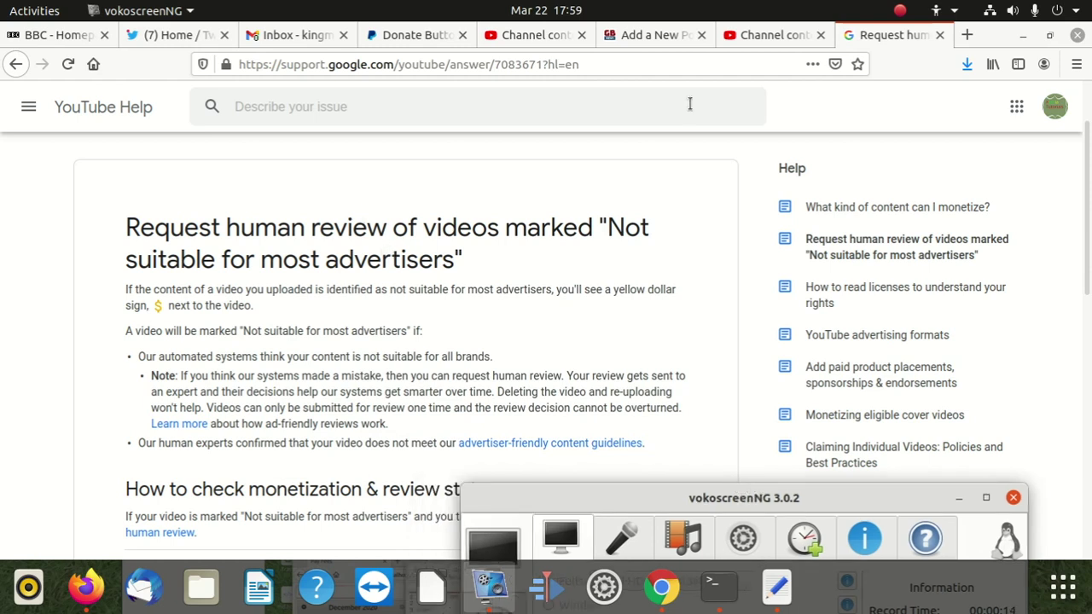
Reopen the draft 'how to create a donation button on paypal 2021' at its Details step, scrolled to Audience
{"action": "left_click", "coordinate": [760, 39]}
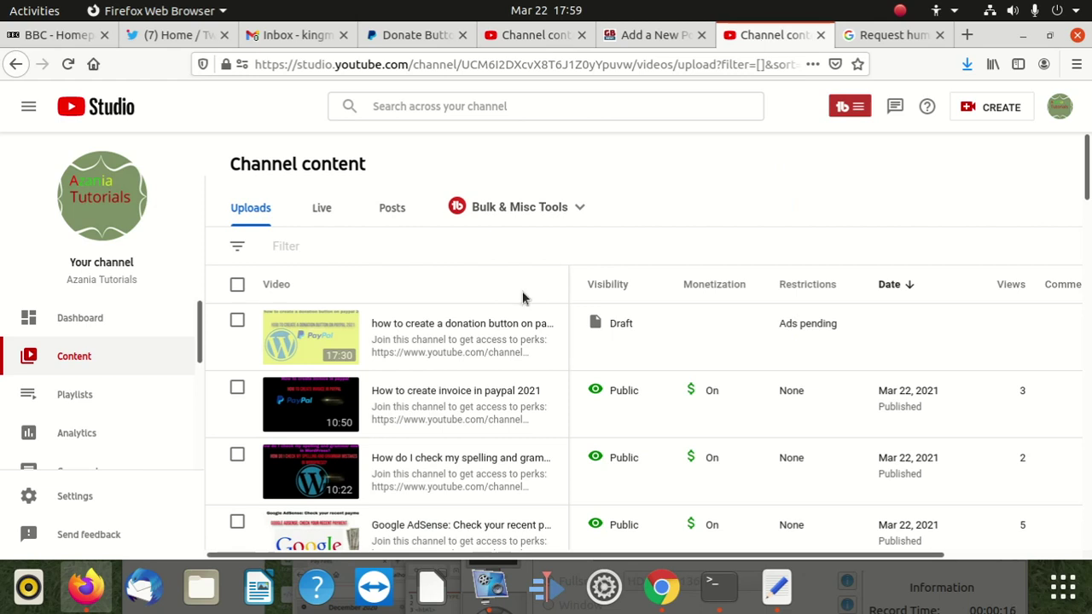
{"action": "left_click", "coordinate": [635, 36]}
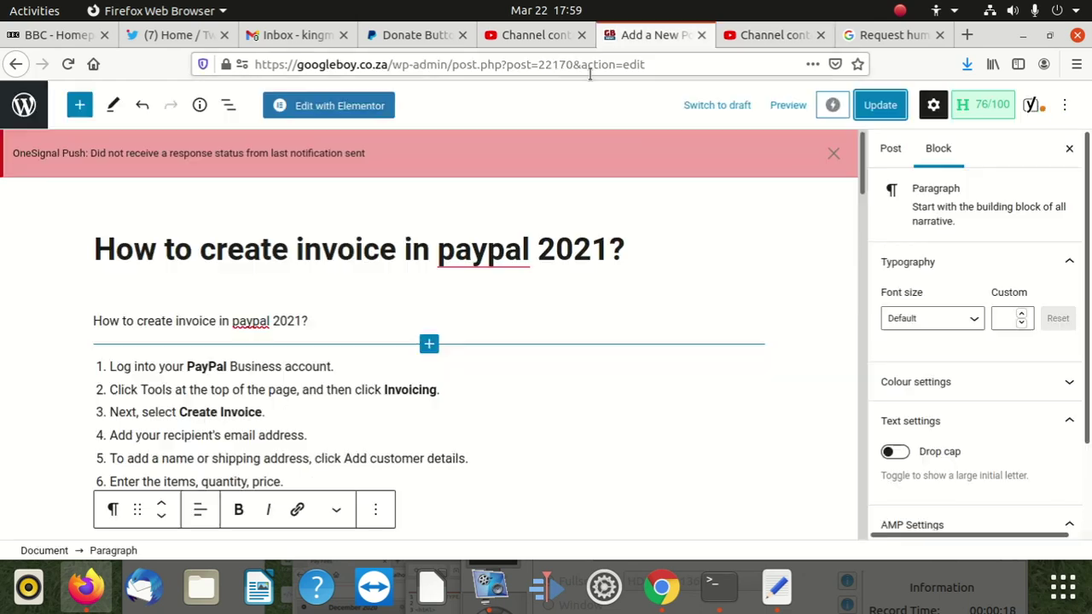
{"action": "left_click", "coordinate": [530, 39]}
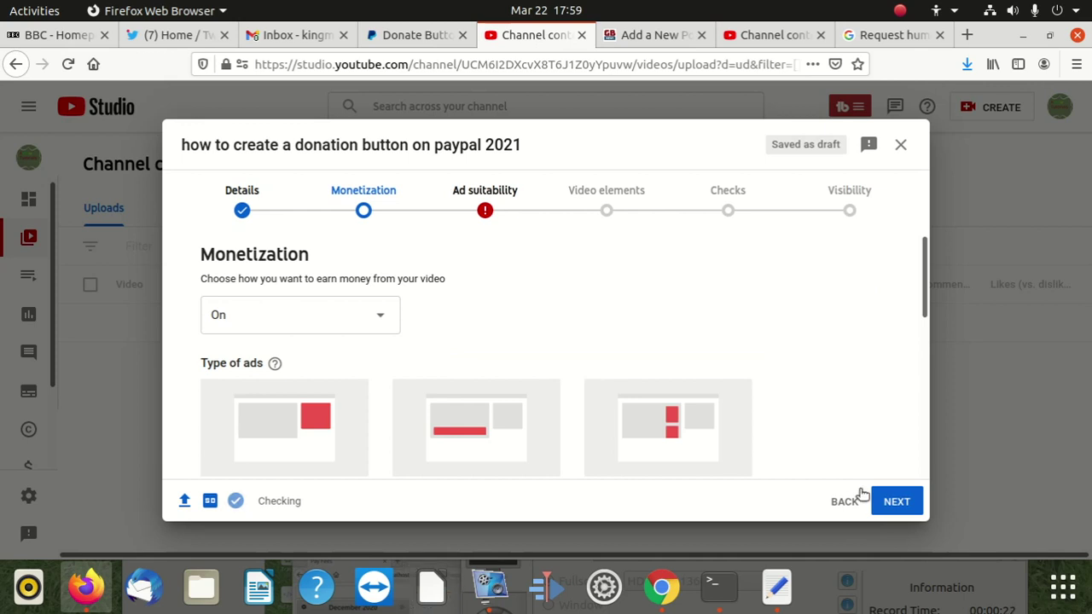
{"action": "scroll", "coordinate": [828, 482], "scroll_direction": "down", "scroll_amount": 3}
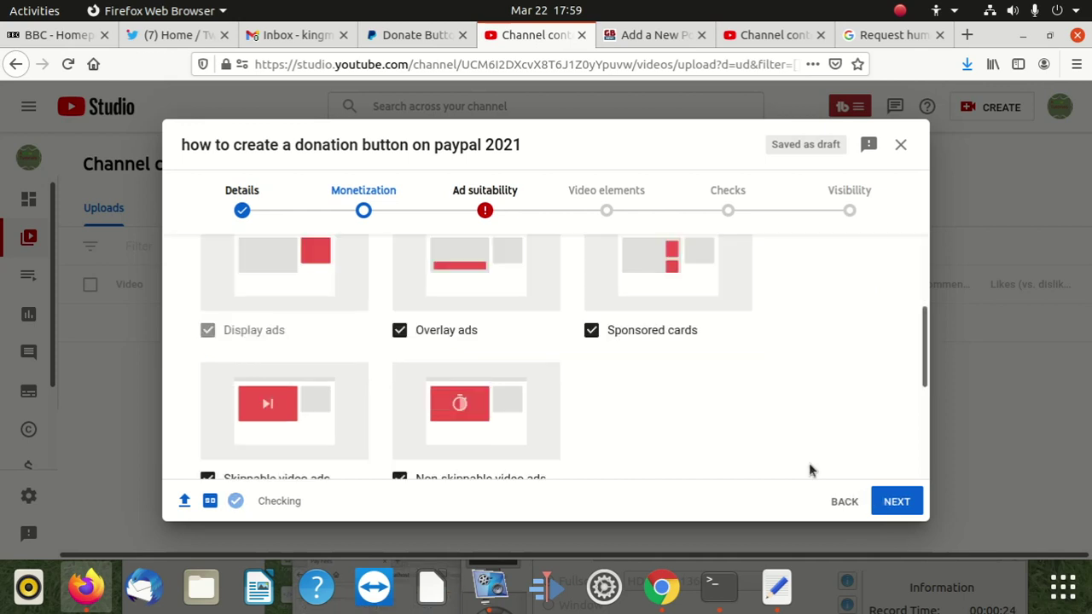
{"action": "left_click", "coordinate": [842, 501]}
{"action": "scroll", "coordinate": [665, 433], "scroll_direction": "down", "scroll_amount": 10}
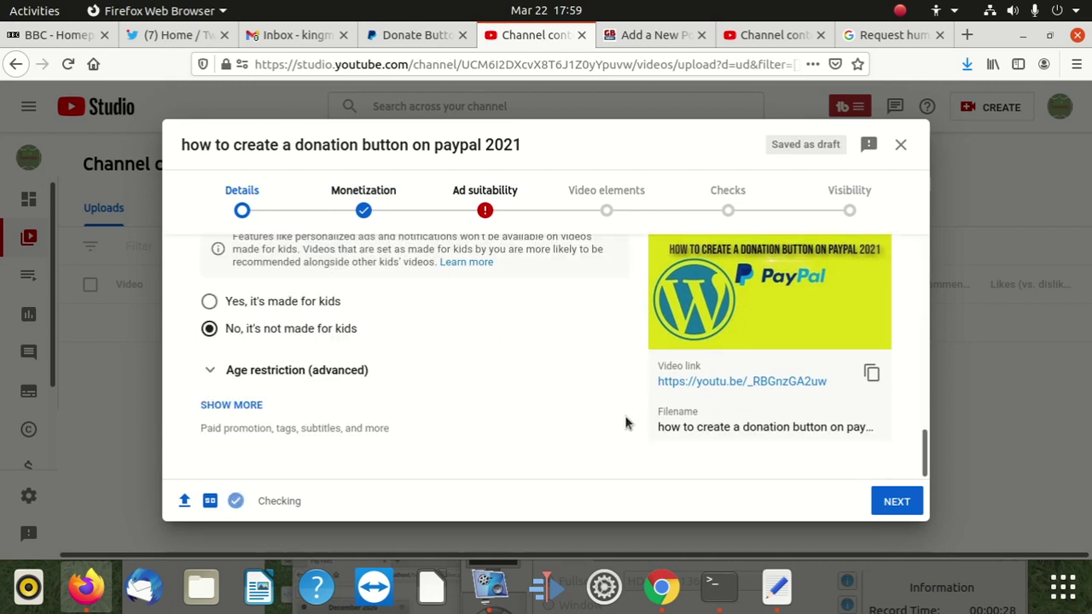
Advance to Monetization and review all enabled ad types and pre-, mid- and post-roll placements
{"action": "left_click", "coordinate": [896, 503]}
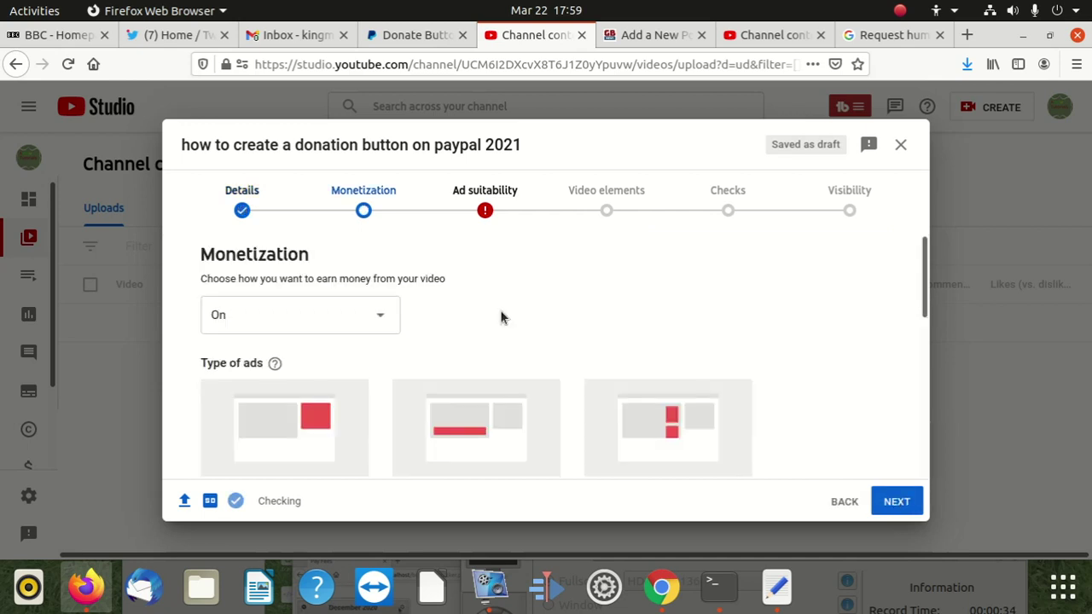
{"action": "scroll", "coordinate": [397, 316], "scroll_direction": "down", "scroll_amount": 2}
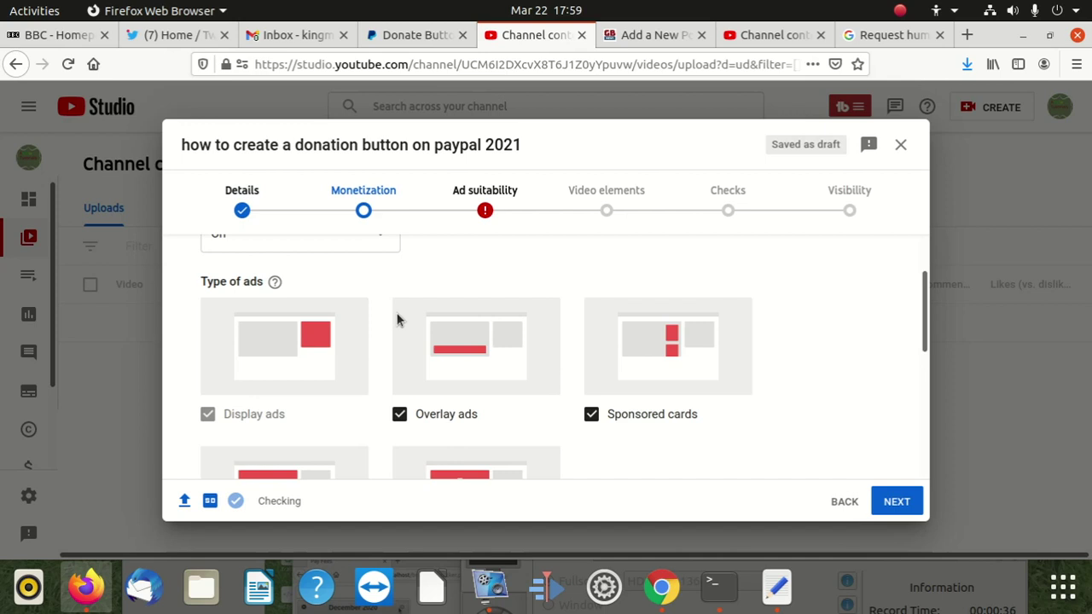
{"action": "scroll", "coordinate": [402, 318], "scroll_direction": "up", "scroll_amount": 2}
{"action": "scroll", "coordinate": [376, 341], "scroll_direction": "down", "scroll_amount": 5}
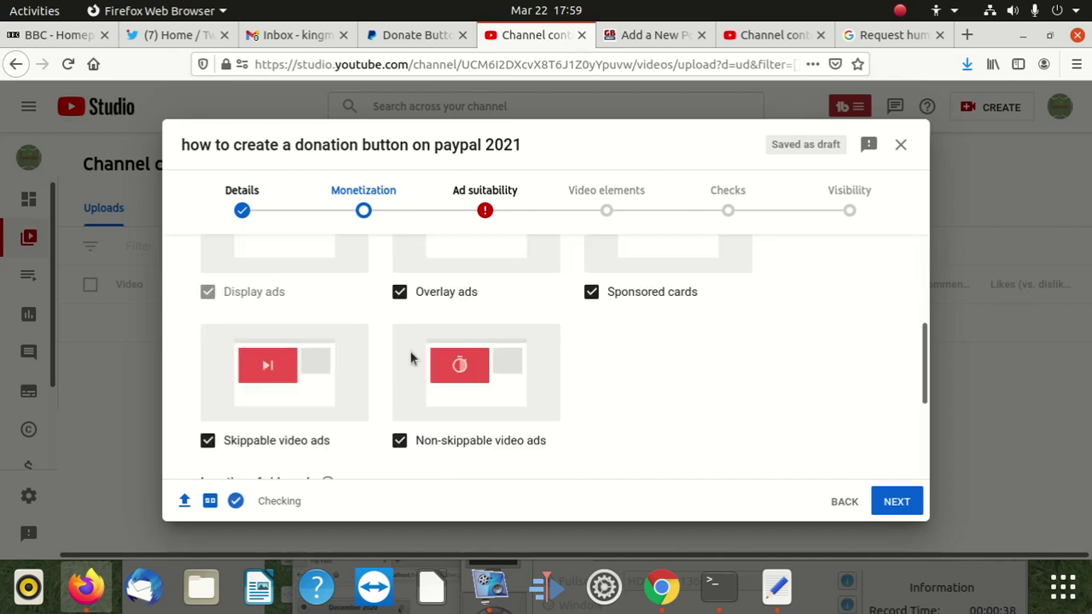
{"action": "scroll", "coordinate": [641, 418], "scroll_direction": "down", "scroll_amount": 4}
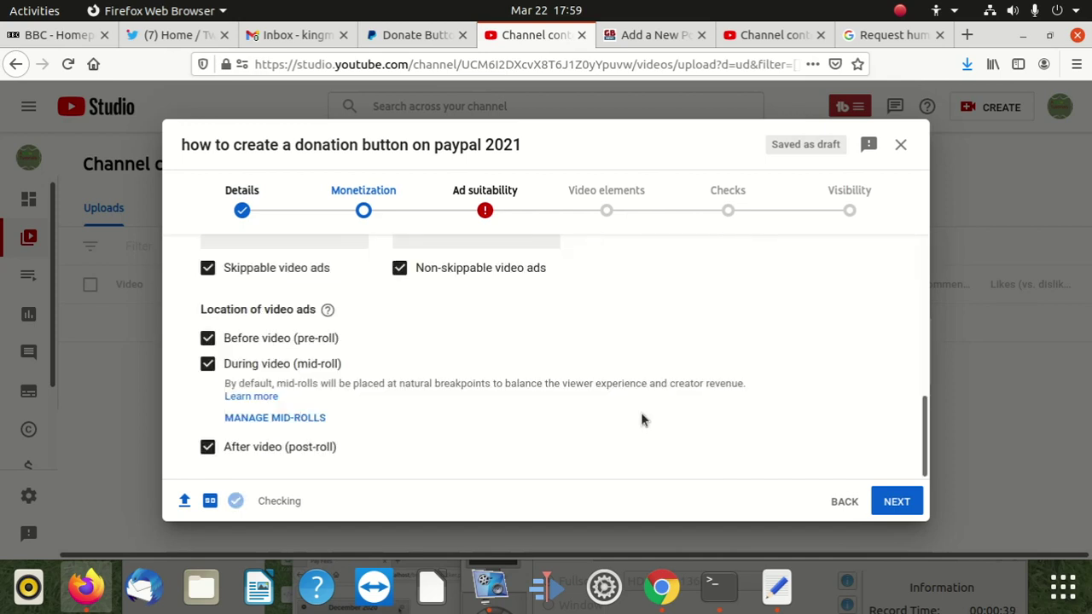
Answer the Ad suitability questionnaire with 'None of the above' for all content and continue
{"action": "left_click", "coordinate": [891, 502]}
{"action": "scroll", "coordinate": [512, 375], "scroll_direction": "down", "scroll_amount": 3}
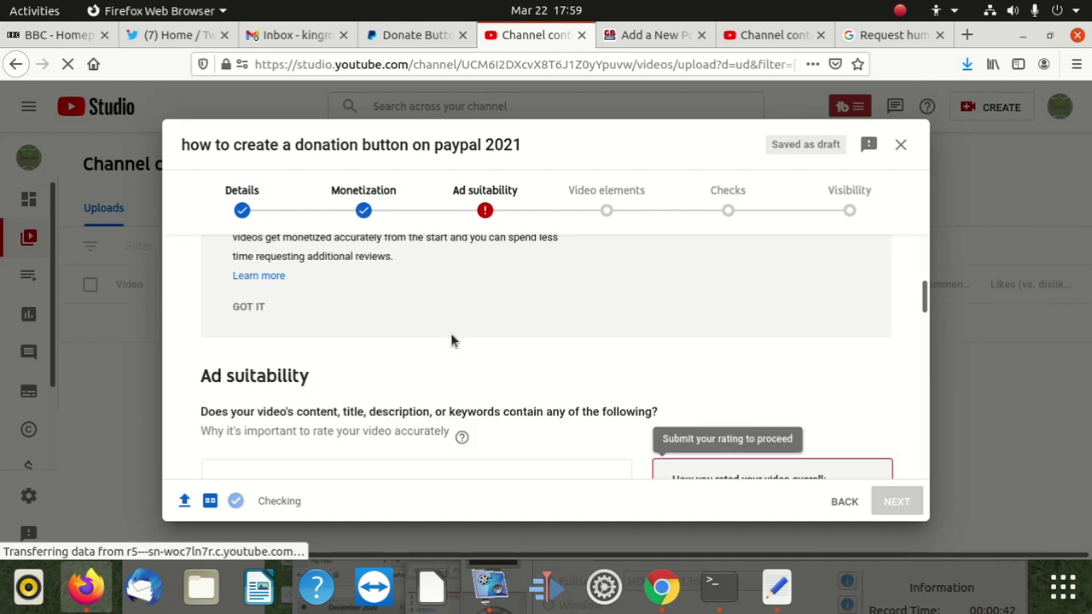
{"action": "scroll", "coordinate": [453, 342], "scroll_direction": "down", "scroll_amount": 4}
{"action": "scroll", "coordinate": [594, 334], "scroll_direction": "down", "scroll_amount": 4}
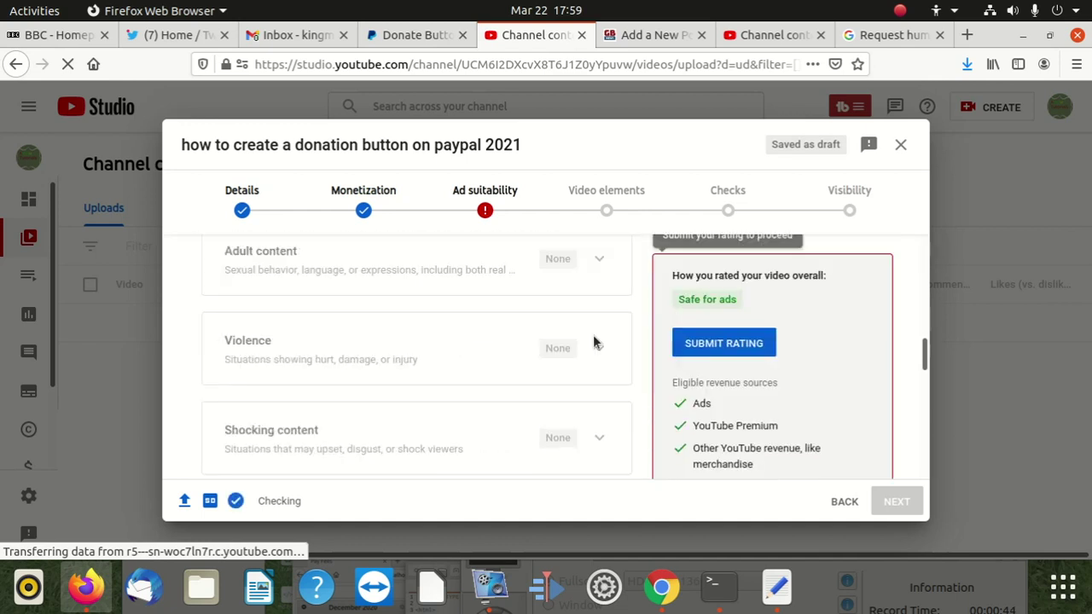
{"action": "scroll", "coordinate": [606, 339], "scroll_direction": "up", "scroll_amount": 3}
{"action": "scroll", "coordinate": [529, 376], "scroll_direction": "down", "scroll_amount": 7}
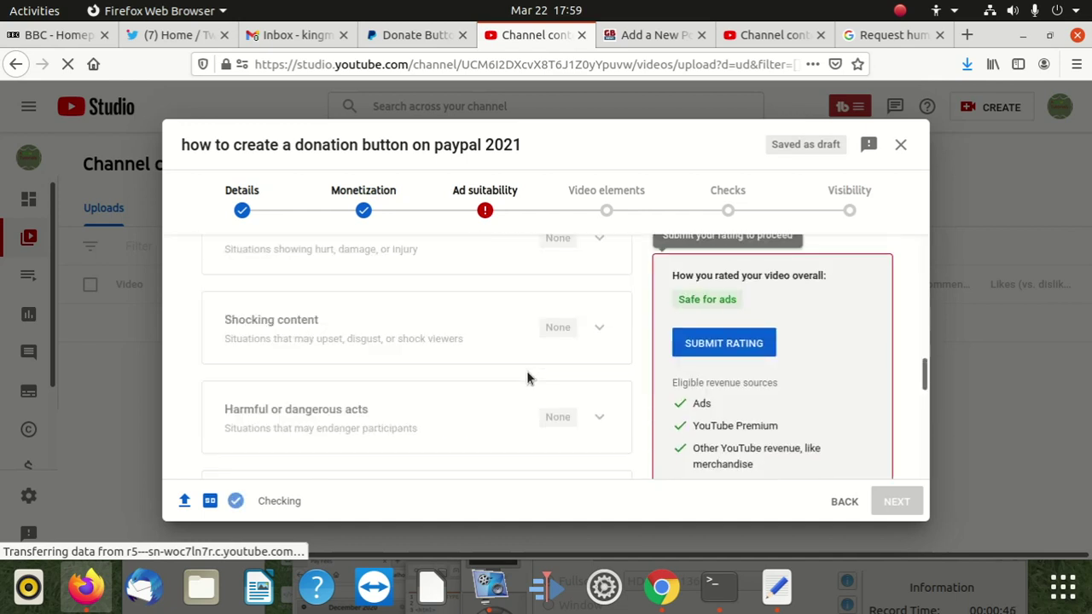
{"action": "scroll", "coordinate": [739, 468], "scroll_direction": "down", "scroll_amount": 2}
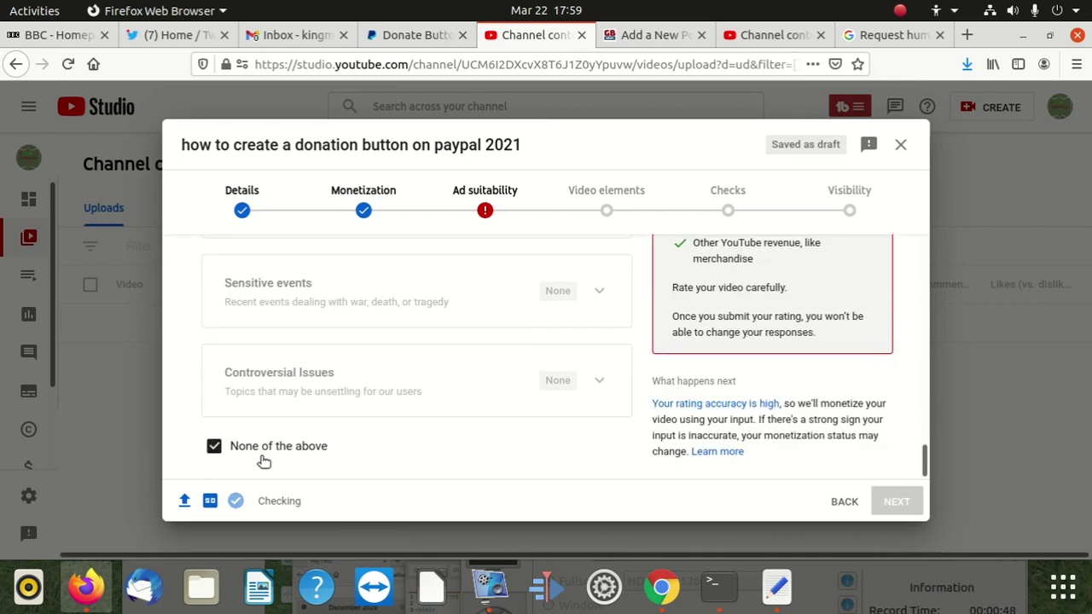
{"action": "left_click", "coordinate": [215, 453]}
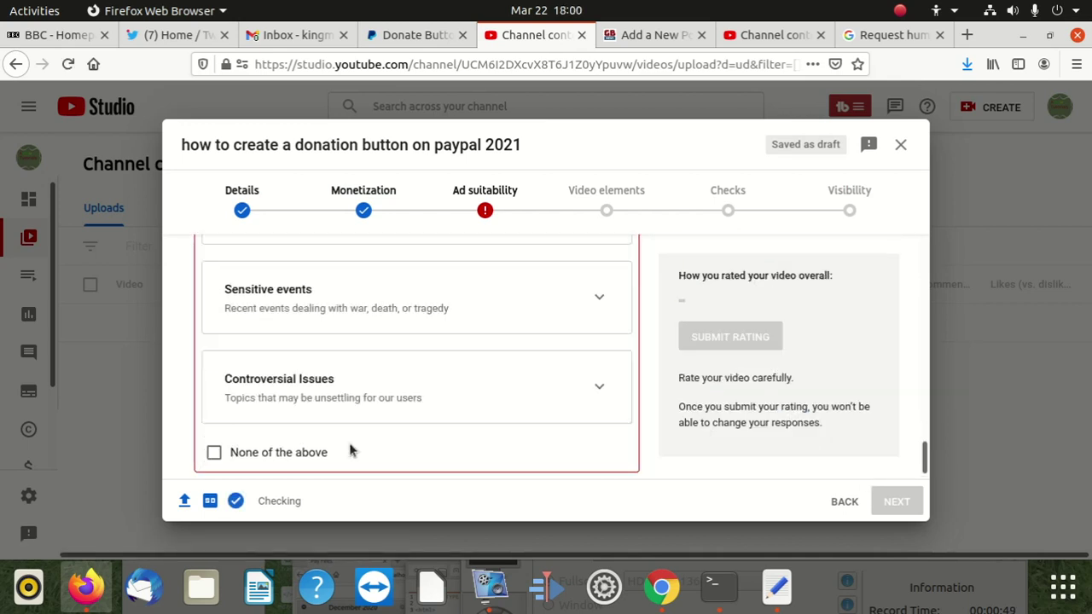
{"action": "scroll", "coordinate": [355, 410], "scroll_direction": "up", "scroll_amount": 3}
{"action": "scroll", "coordinate": [366, 281], "scroll_direction": "down", "scroll_amount": 3}
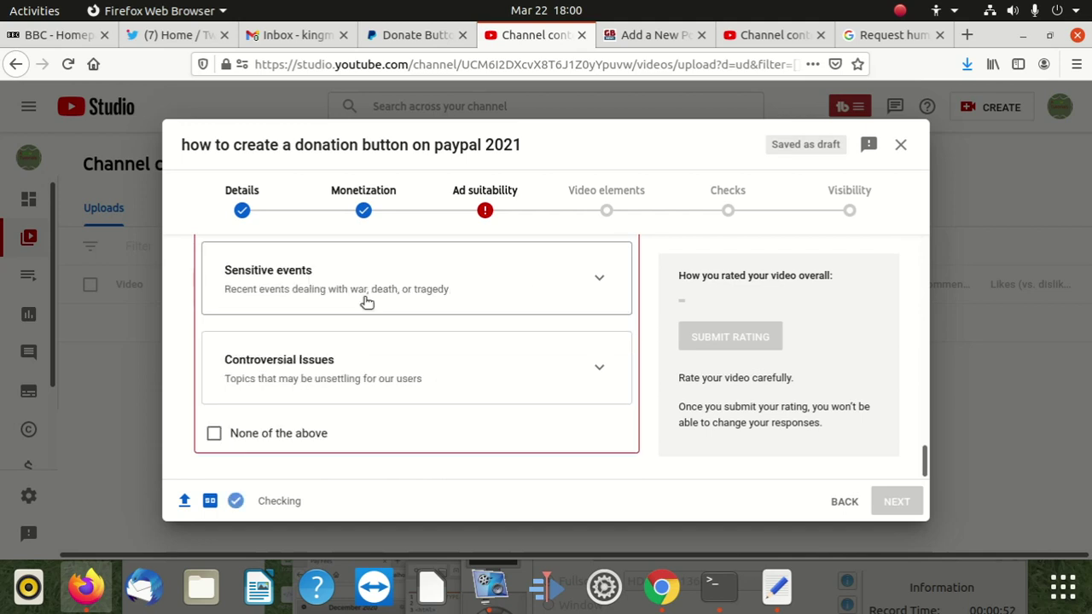
{"action": "left_click", "coordinate": [215, 433]}
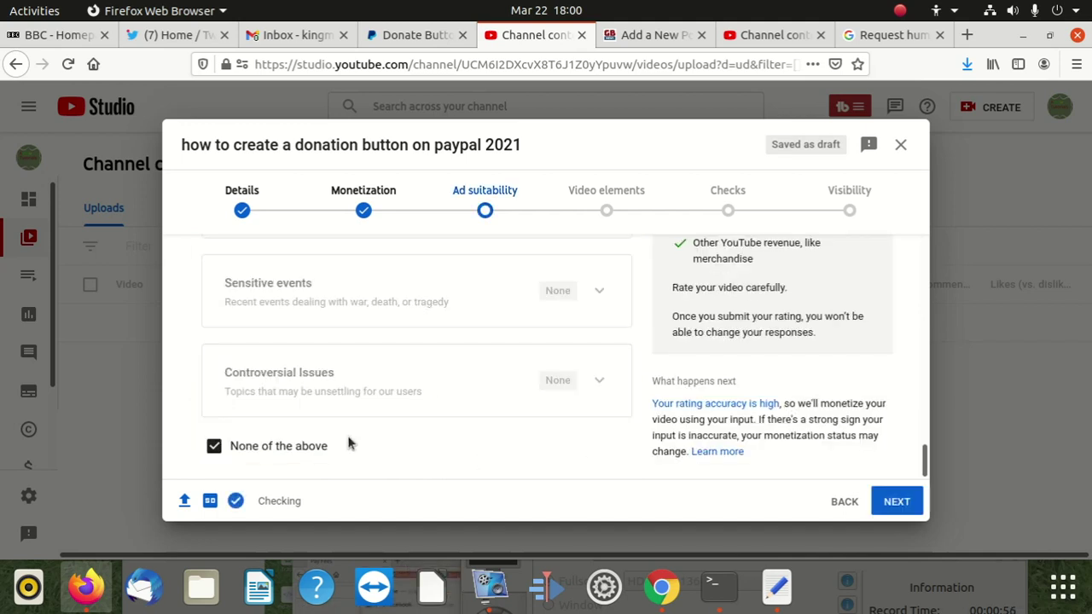
{"action": "left_click", "coordinate": [897, 503]}
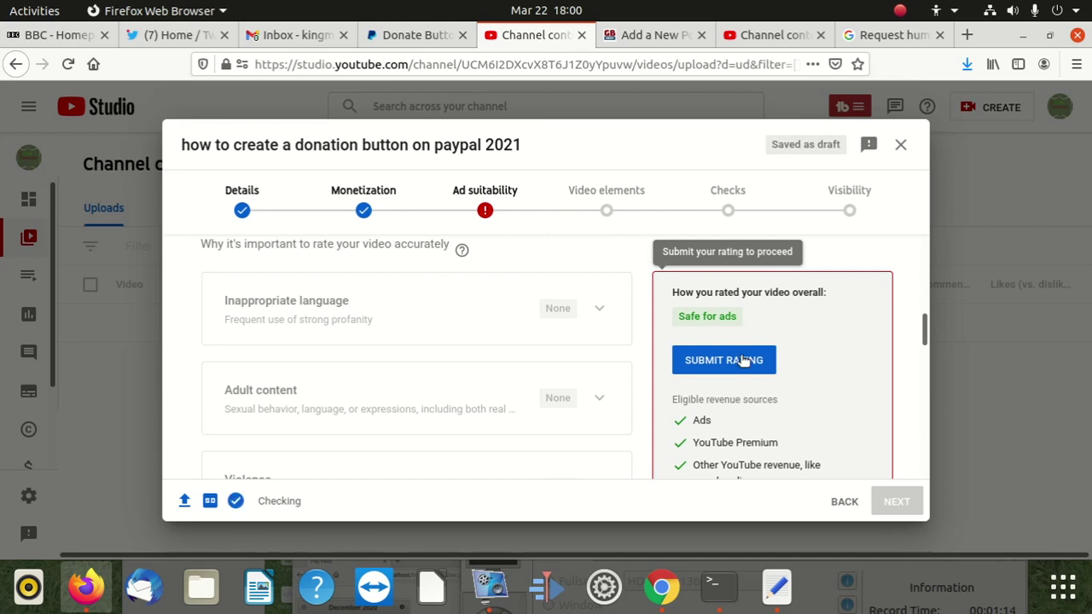
{"action": "scroll", "coordinate": [747, 362], "scroll_direction": "down", "scroll_amount": 2}
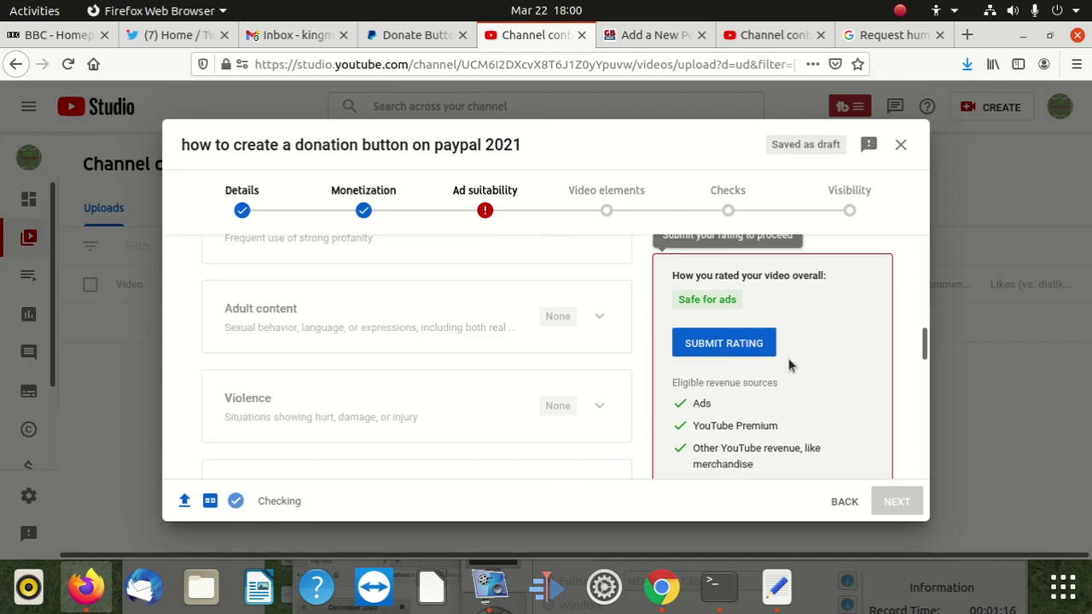
{"action": "scroll", "coordinate": [800, 350], "scroll_direction": "down", "scroll_amount": 3}
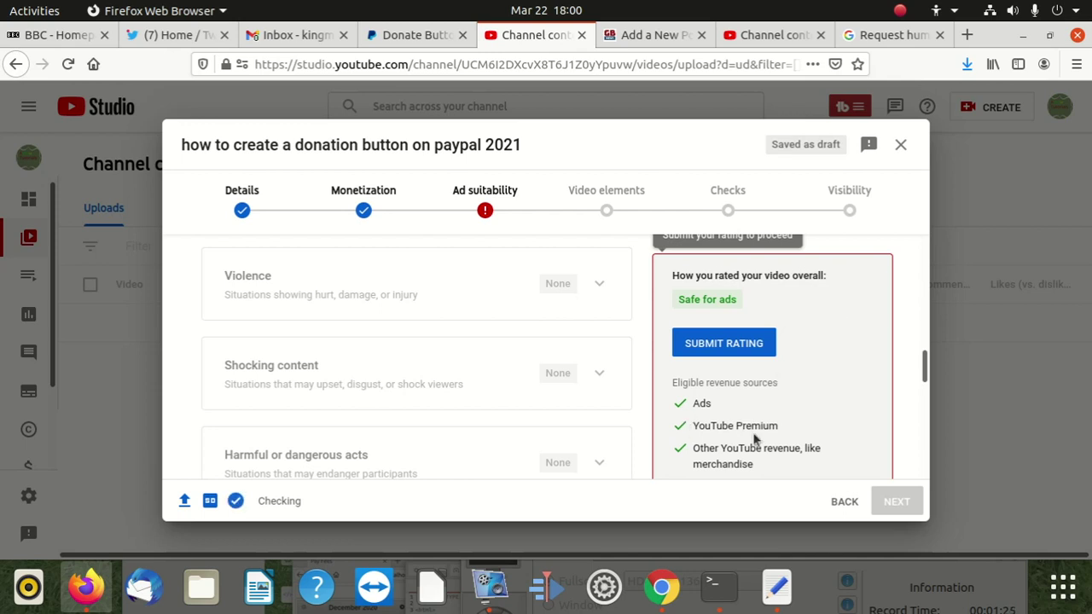
{"action": "scroll", "coordinate": [848, 468], "scroll_direction": "down", "scroll_amount": 10}
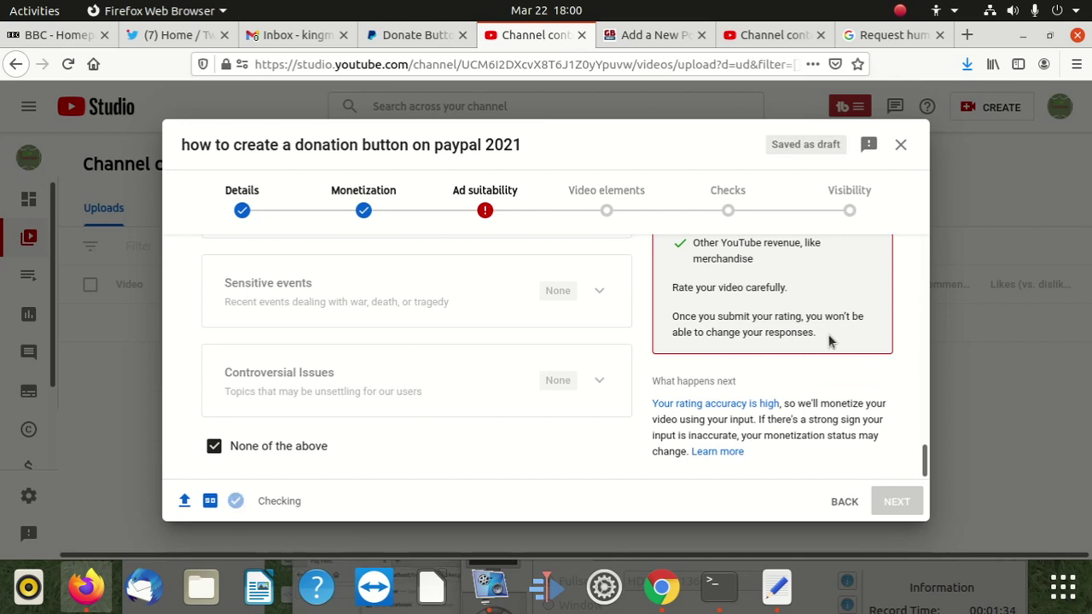
{"action": "scroll", "coordinate": [795, 367], "scroll_direction": "up", "scroll_amount": 1}
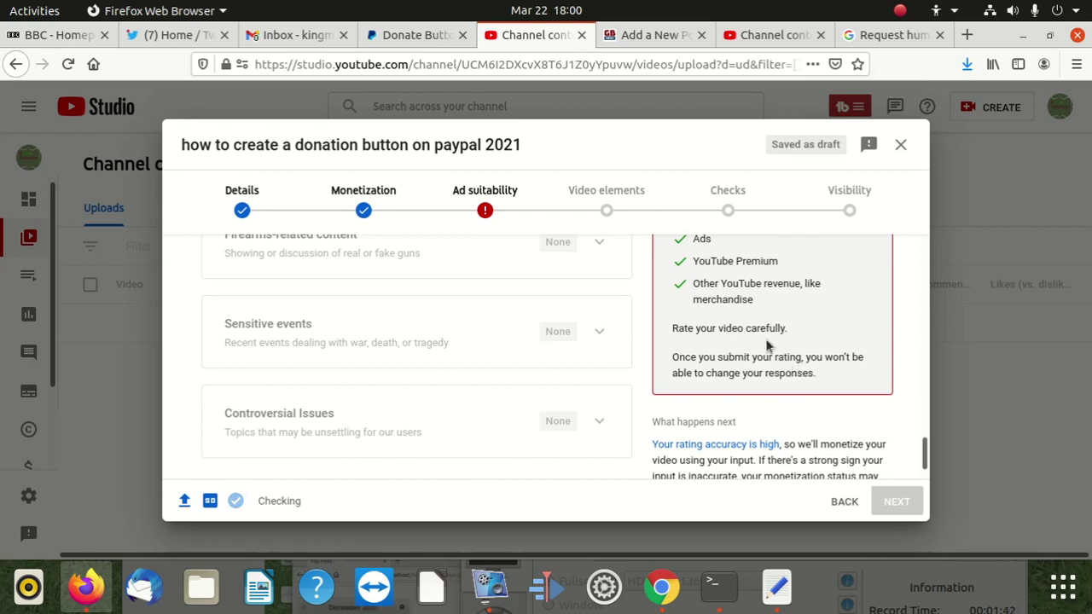
{"action": "scroll", "coordinate": [765, 346], "scroll_direction": "up", "scroll_amount": 3}
{"action": "scroll", "coordinate": [765, 345], "scroll_direction": "down", "scroll_amount": 3}
{"action": "scroll", "coordinate": [410, 337], "scroll_direction": "down", "scroll_amount": 1}
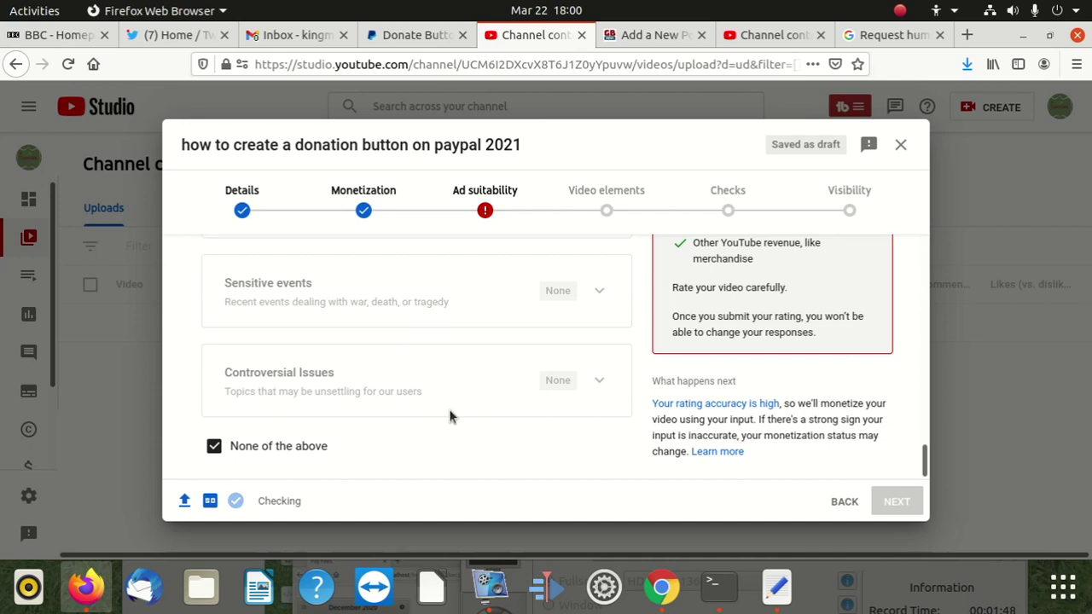
{"action": "scroll", "coordinate": [481, 298], "scroll_direction": "up", "scroll_amount": 5}
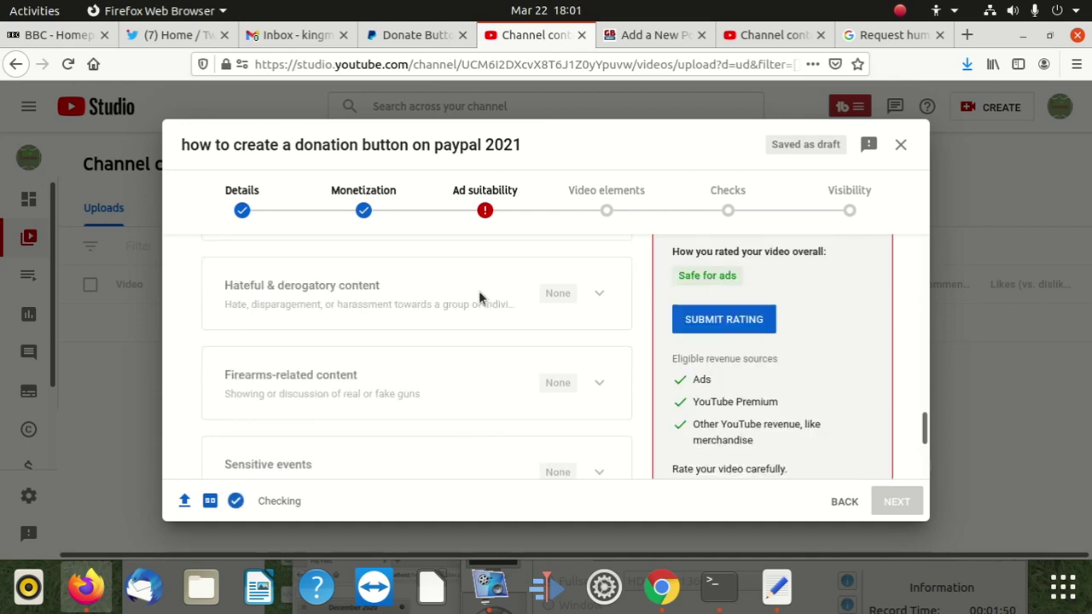
{"action": "scroll", "coordinate": [479, 298], "scroll_direction": "up", "scroll_amount": 1}
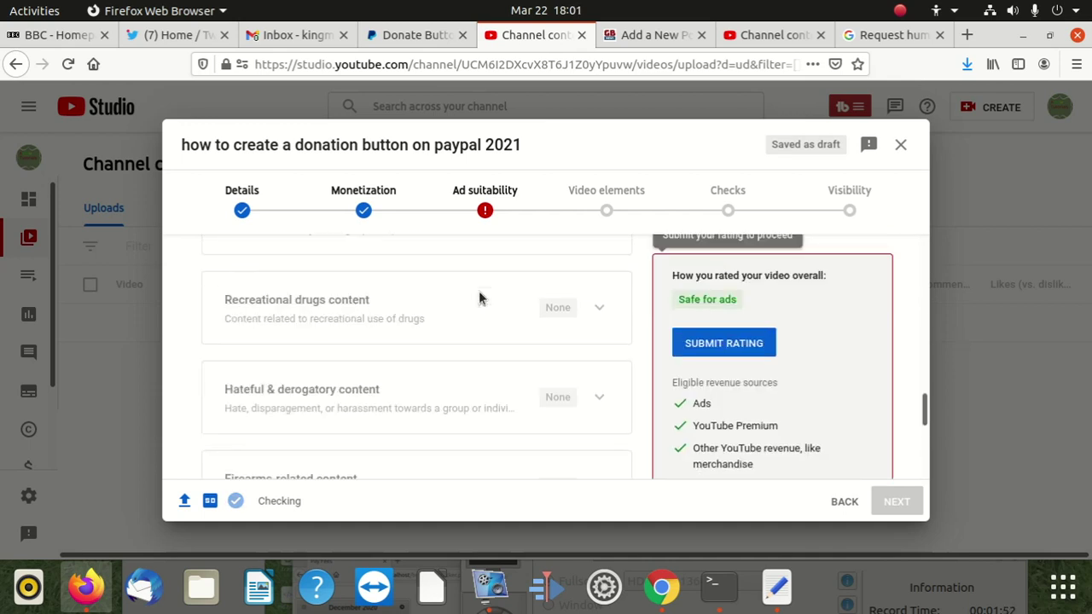
{"action": "scroll", "coordinate": [298, 324], "scroll_direction": "up", "scroll_amount": 4}
{"action": "scroll", "coordinate": [315, 320], "scroll_direction": "down", "scroll_amount": 3}
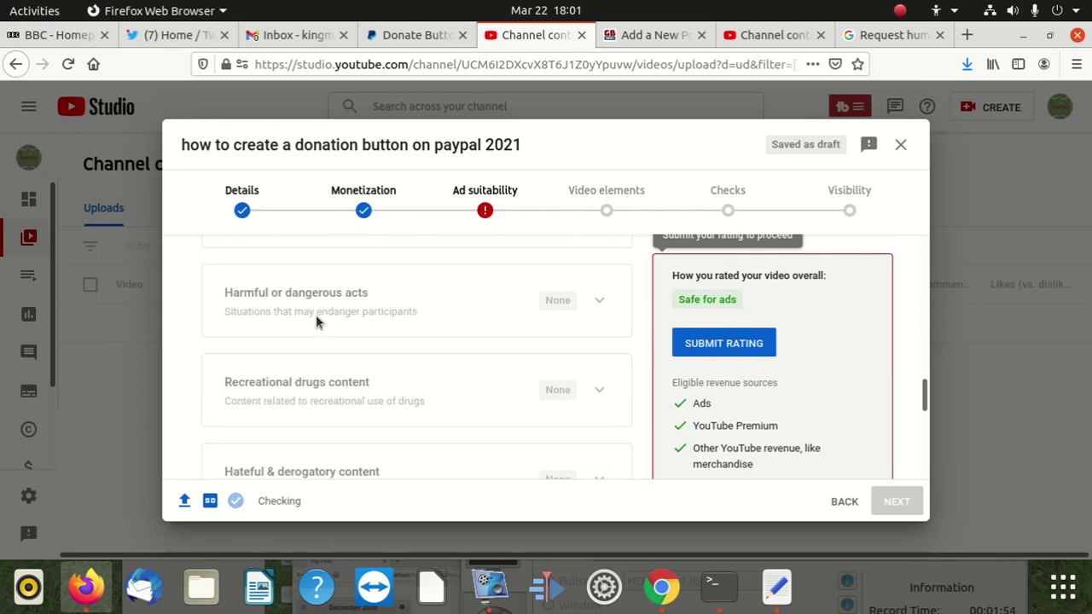
{"action": "scroll", "coordinate": [315, 319], "scroll_direction": "up", "scroll_amount": 5}
{"action": "scroll", "coordinate": [319, 319], "scroll_direction": "up", "scroll_amount": 3}
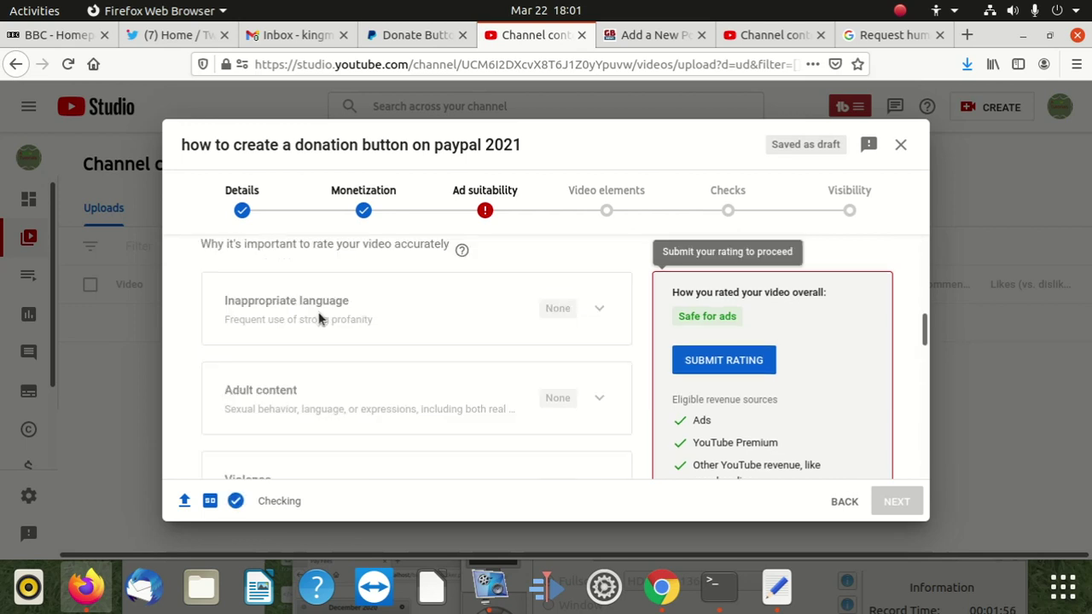
{"action": "scroll", "coordinate": [318, 313], "scroll_direction": "down", "scroll_amount": 1}
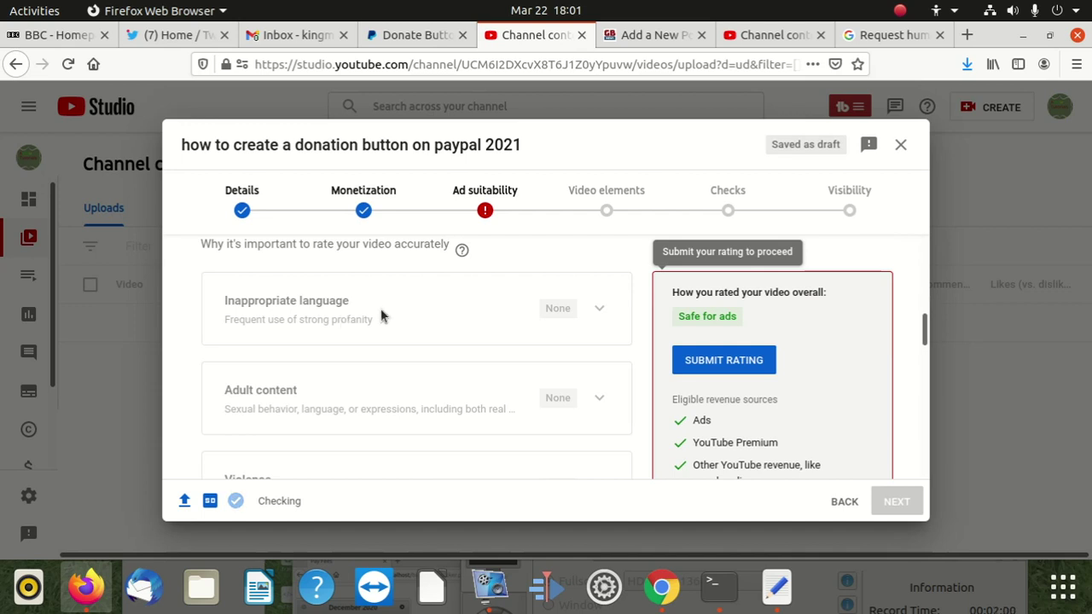
{"action": "scroll", "coordinate": [382, 315], "scroll_direction": "down", "scroll_amount": 1}
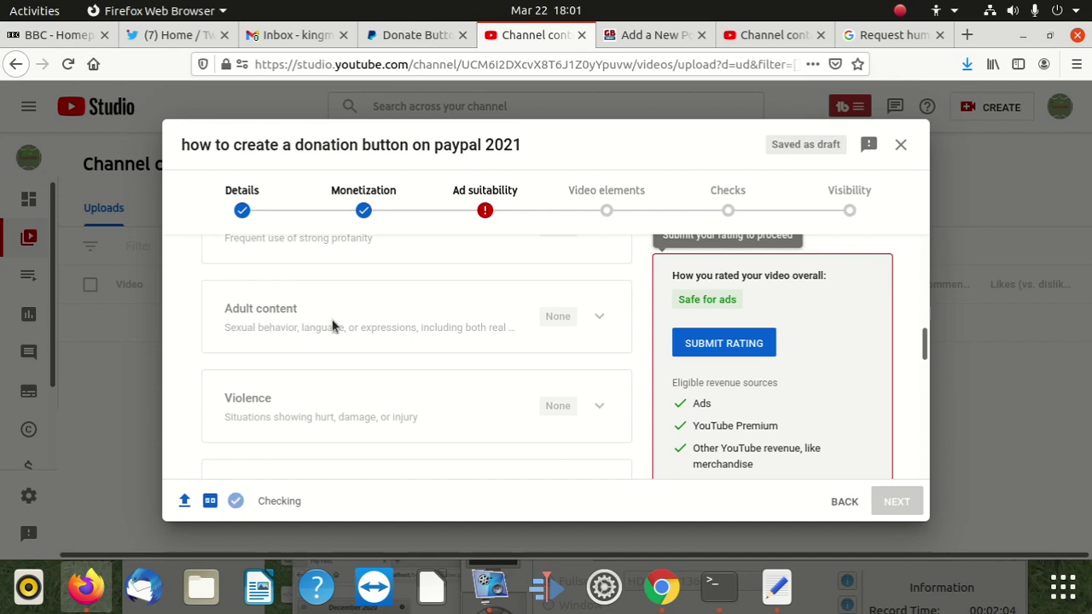
{"action": "scroll", "coordinate": [320, 338], "scroll_direction": "down", "scroll_amount": 1}
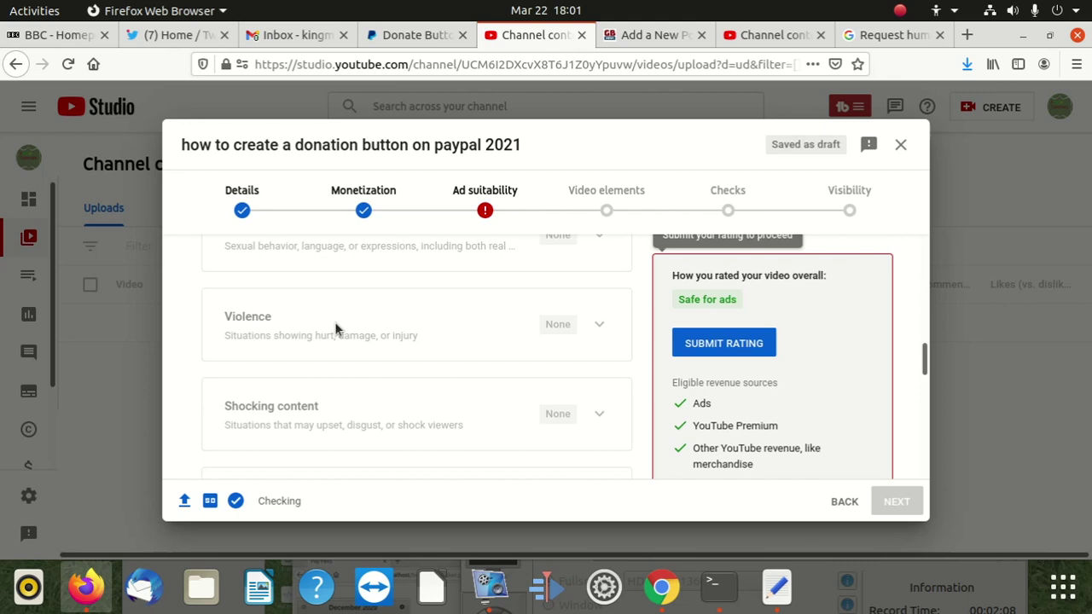
{"action": "scroll", "coordinate": [336, 331], "scroll_direction": "down", "scroll_amount": 1}
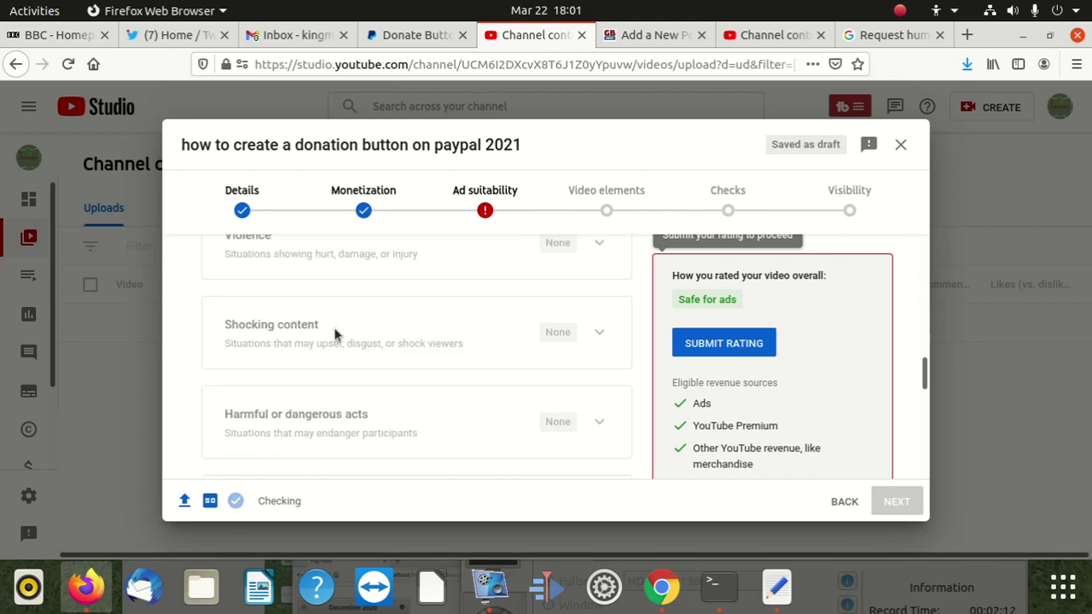
{"action": "scroll", "coordinate": [309, 342], "scroll_direction": "down", "scroll_amount": 2}
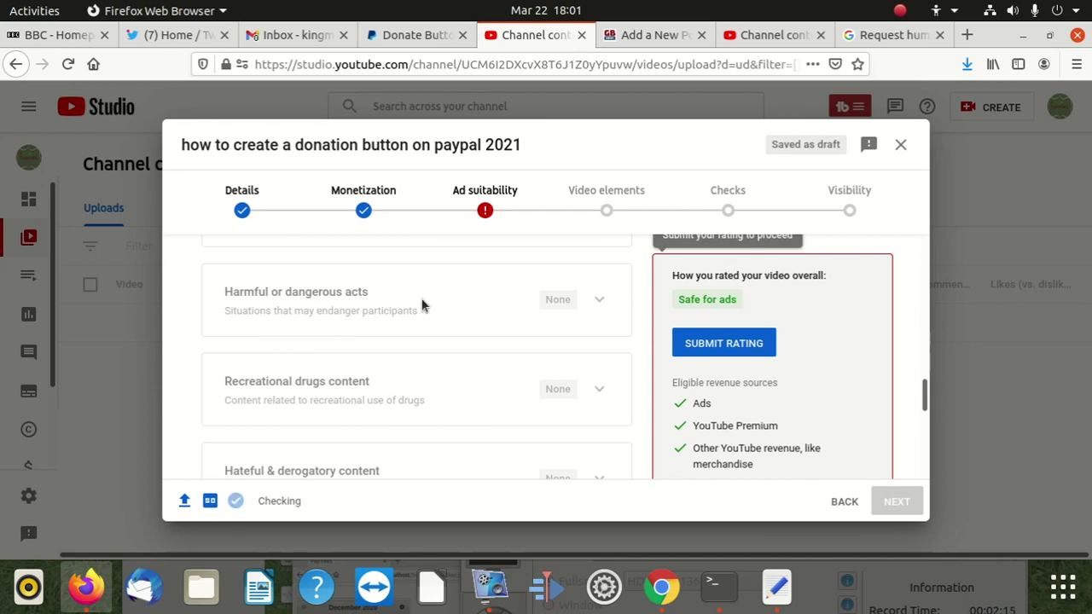
{"action": "scroll", "coordinate": [467, 333], "scroll_direction": "down", "scroll_amount": 1}
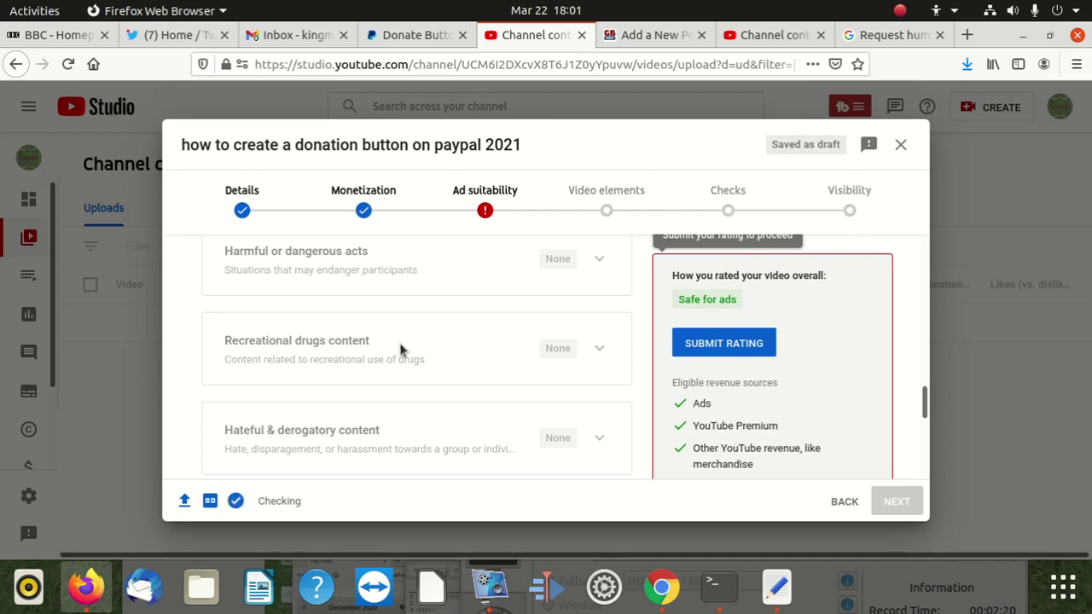
{"action": "scroll", "coordinate": [426, 346], "scroll_direction": "down", "scroll_amount": 3}
{"action": "scroll", "coordinate": [293, 316], "scroll_direction": "down", "scroll_amount": 2}
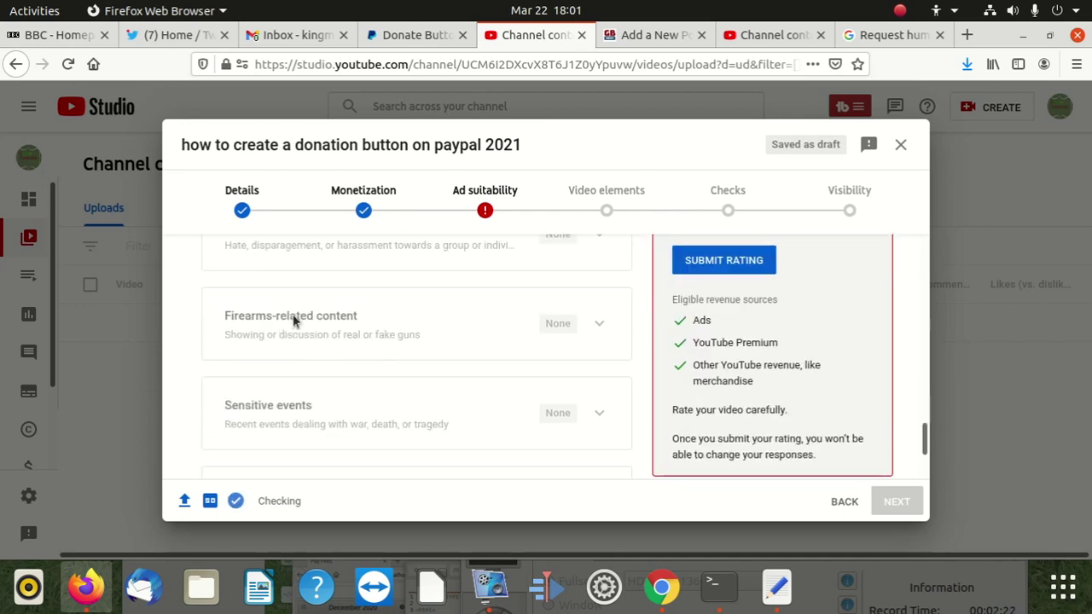
{"action": "scroll", "coordinate": [293, 314], "scroll_direction": "up", "scroll_amount": 1}
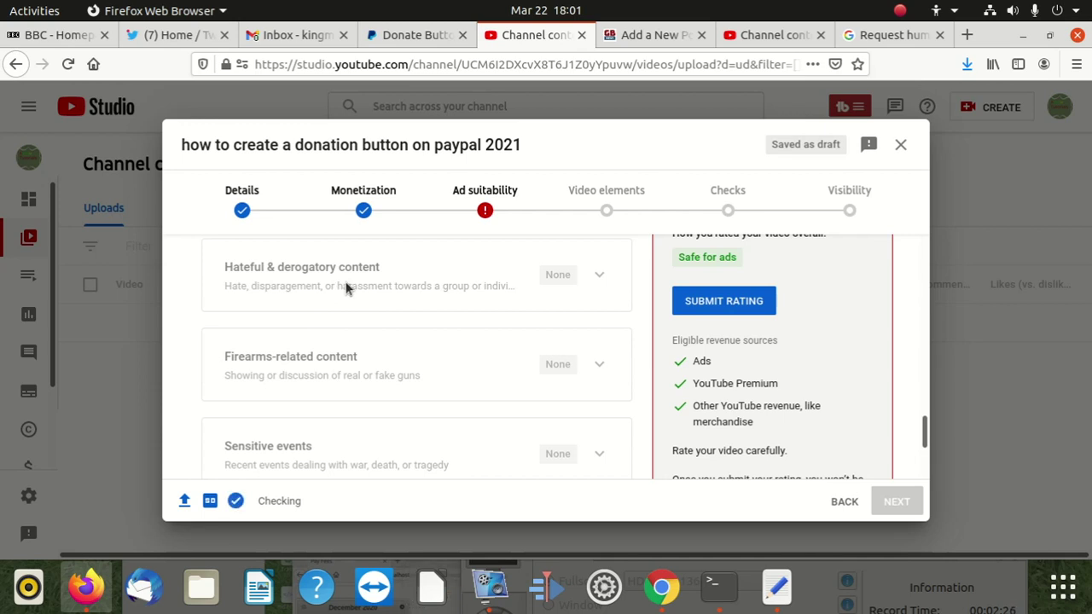
{"action": "scroll", "coordinate": [358, 282], "scroll_direction": "down", "scroll_amount": 1}
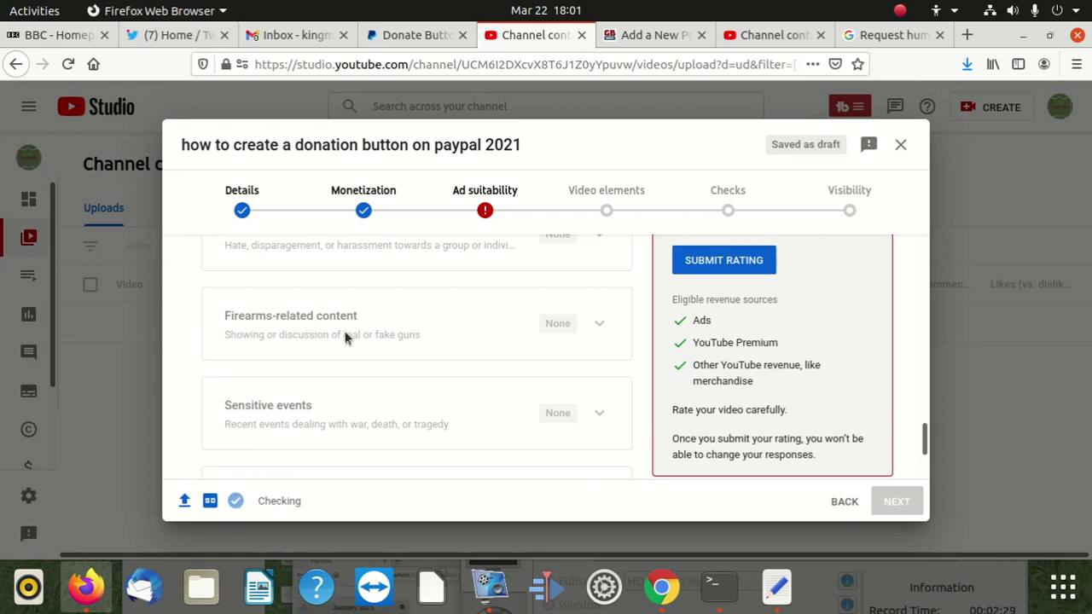
{"action": "scroll", "coordinate": [359, 329], "scroll_direction": "down", "scroll_amount": 1}
{"action": "scroll", "coordinate": [378, 330], "scroll_direction": "down", "scroll_amount": 3}
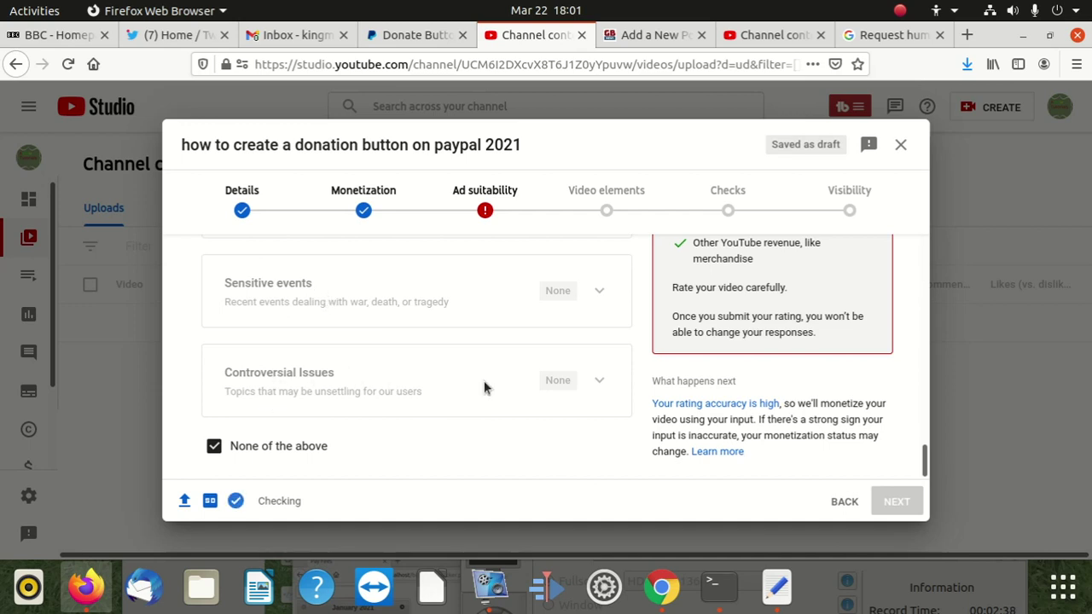
{"action": "scroll", "coordinate": [763, 324], "scroll_direction": "up", "scroll_amount": 3}
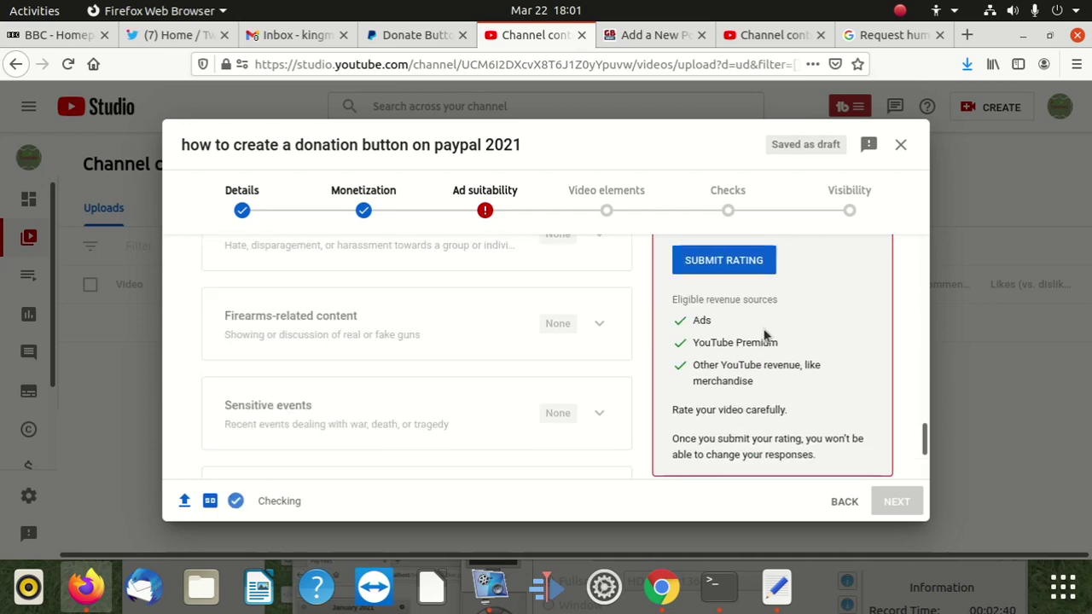
{"action": "scroll", "coordinate": [763, 350], "scroll_direction": "down", "scroll_amount": 2}
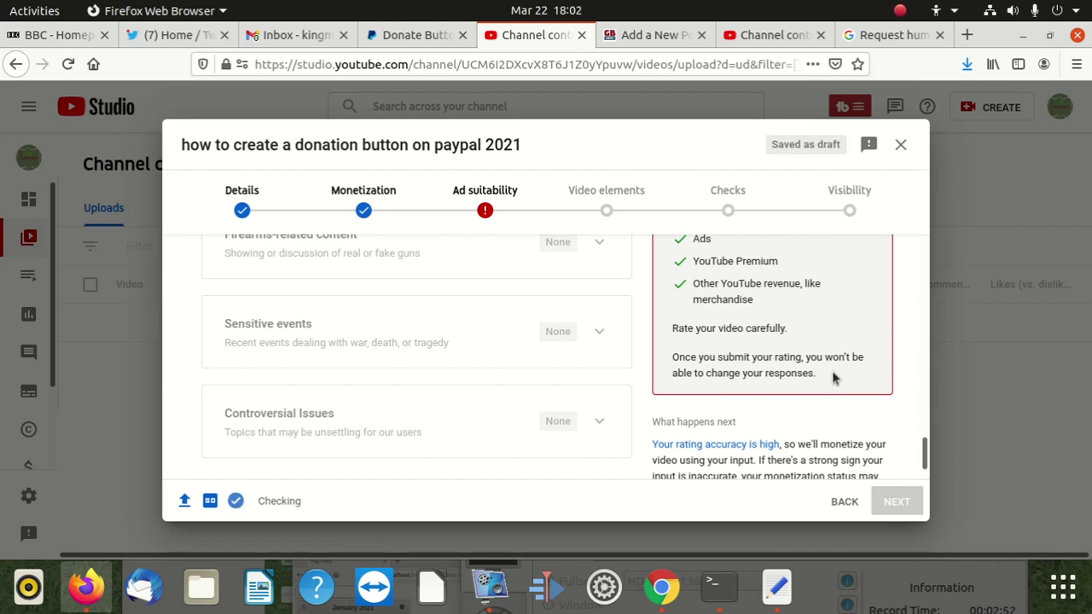
{"action": "scroll", "coordinate": [781, 389], "scroll_direction": "up", "scroll_amount": 1}
{"action": "scroll", "coordinate": [781, 390], "scroll_direction": "up", "scroll_amount": 2}
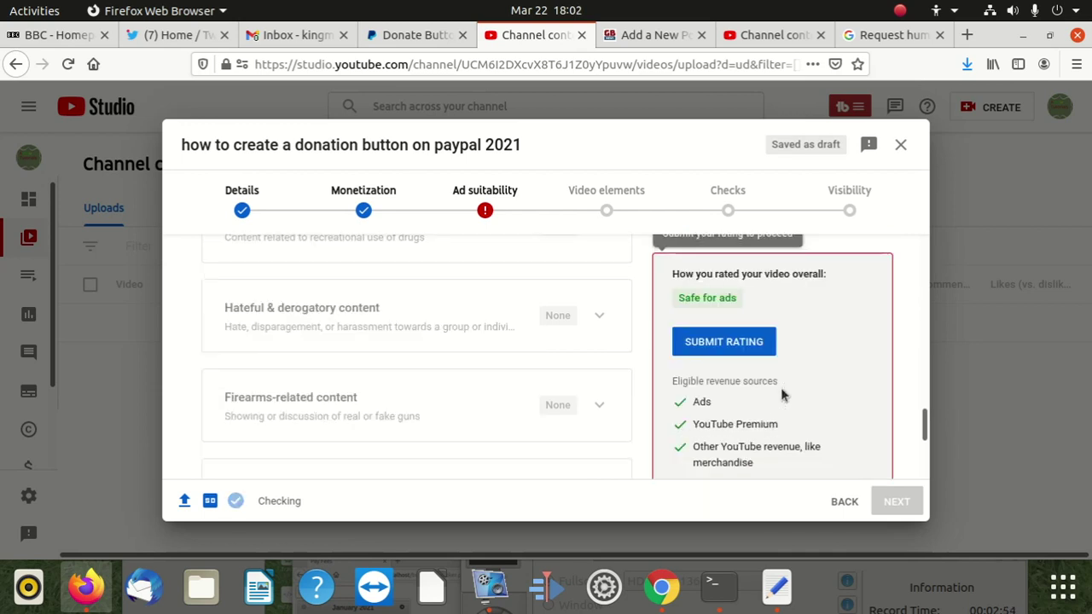
{"action": "scroll", "coordinate": [521, 344], "scroll_direction": "down", "scroll_amount": 4}
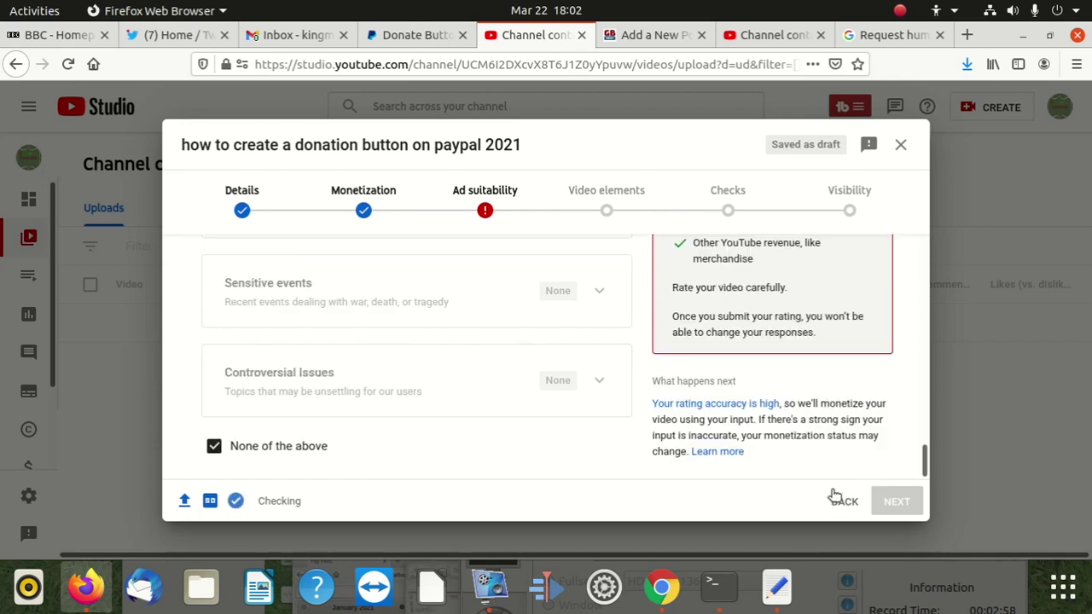
{"action": "scroll", "coordinate": [715, 469], "scroll_direction": "up", "scroll_amount": 3}
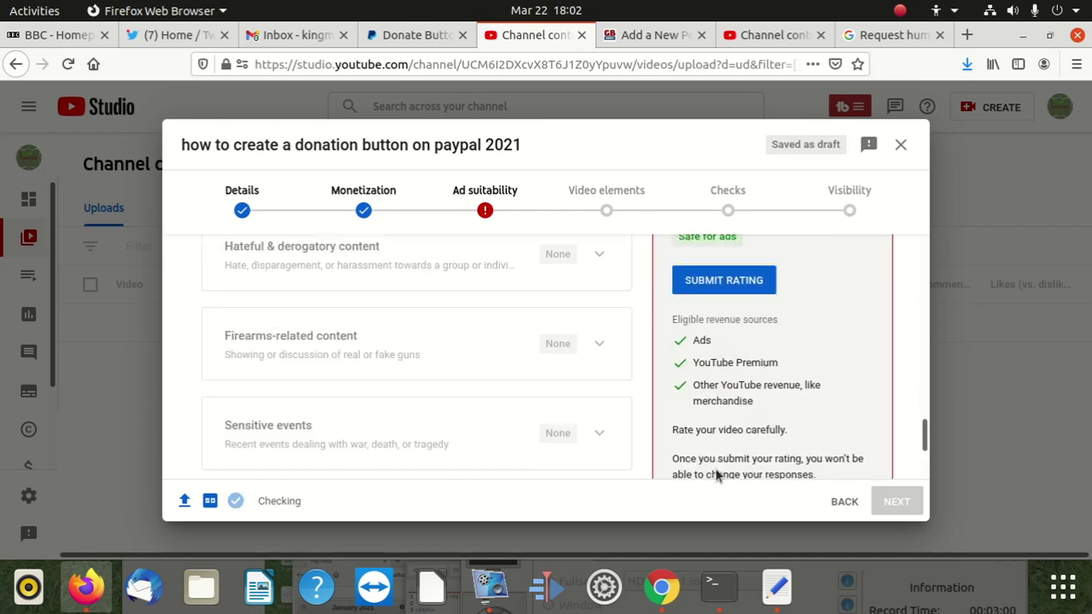
{"action": "scroll", "coordinate": [715, 468], "scroll_direction": "up", "scroll_amount": 2}
{"action": "scroll", "coordinate": [716, 365], "scroll_direction": "up", "scroll_amount": 5}
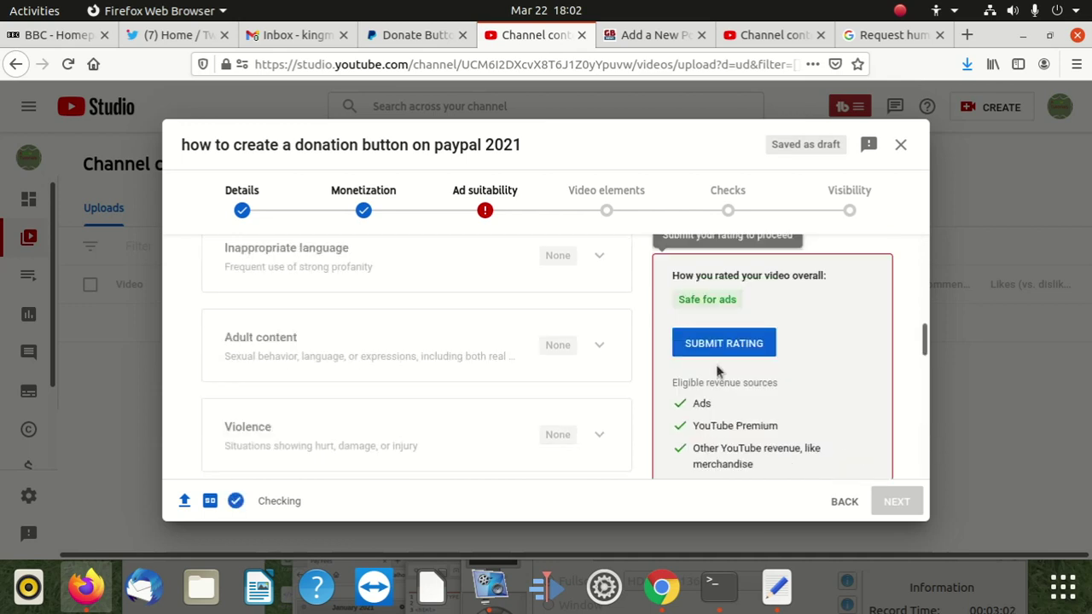
{"action": "scroll", "coordinate": [756, 418], "scroll_direction": "down", "scroll_amount": 1}
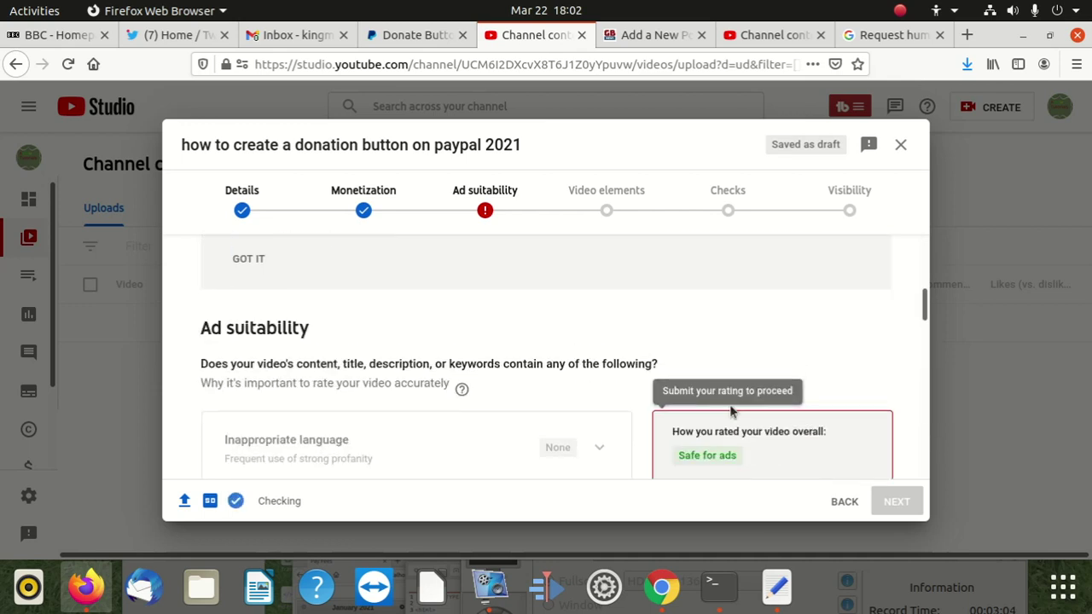
{"action": "scroll", "coordinate": [732, 411], "scroll_direction": "down", "scroll_amount": 2}
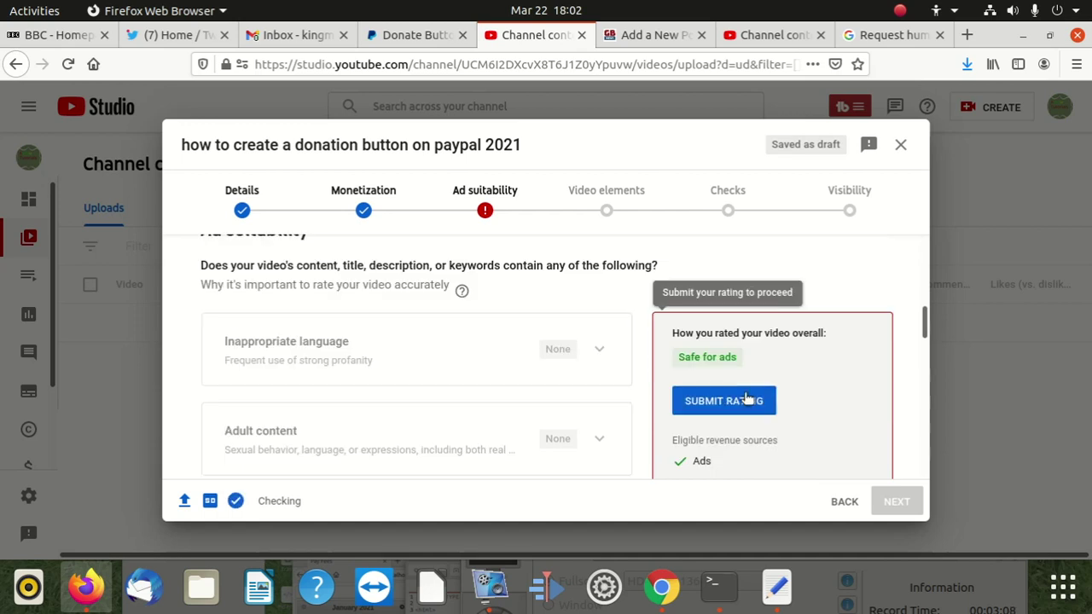
Submit the 'Safe for ads' rating and, once checks finish, continue to Video elements
{"action": "left_click", "coordinate": [748, 402]}
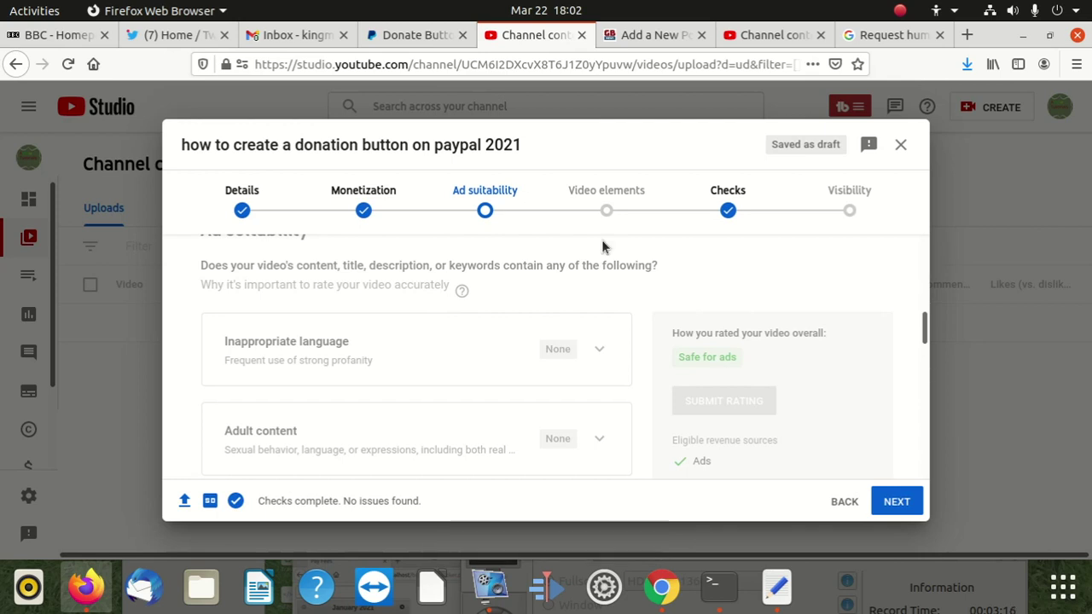
{"action": "scroll", "coordinate": [753, 341], "scroll_direction": "down", "scroll_amount": 5}
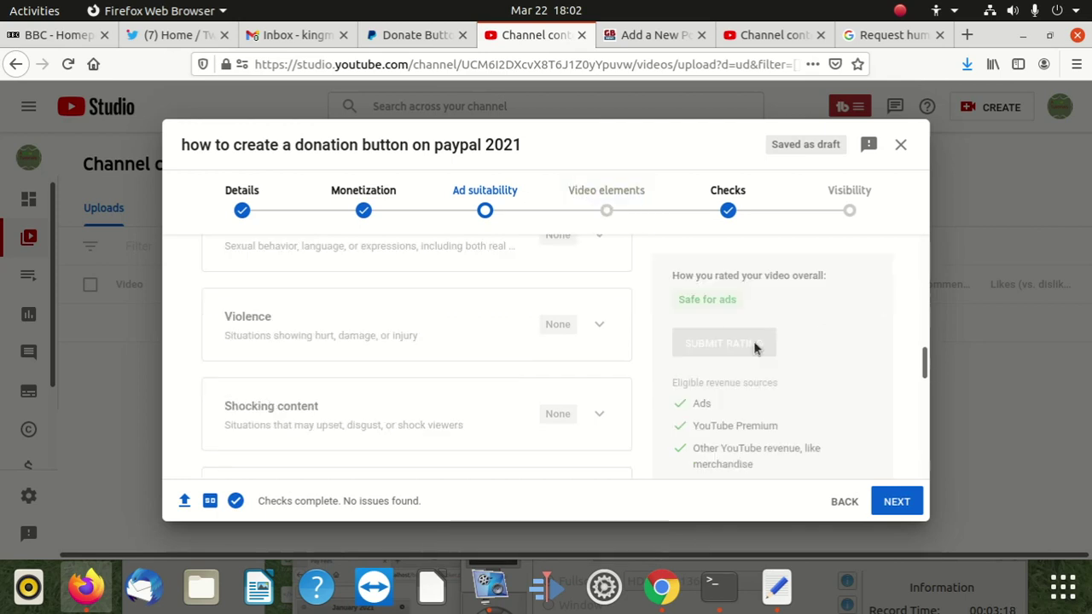
{"action": "scroll", "coordinate": [815, 444], "scroll_direction": "down", "scroll_amount": 3}
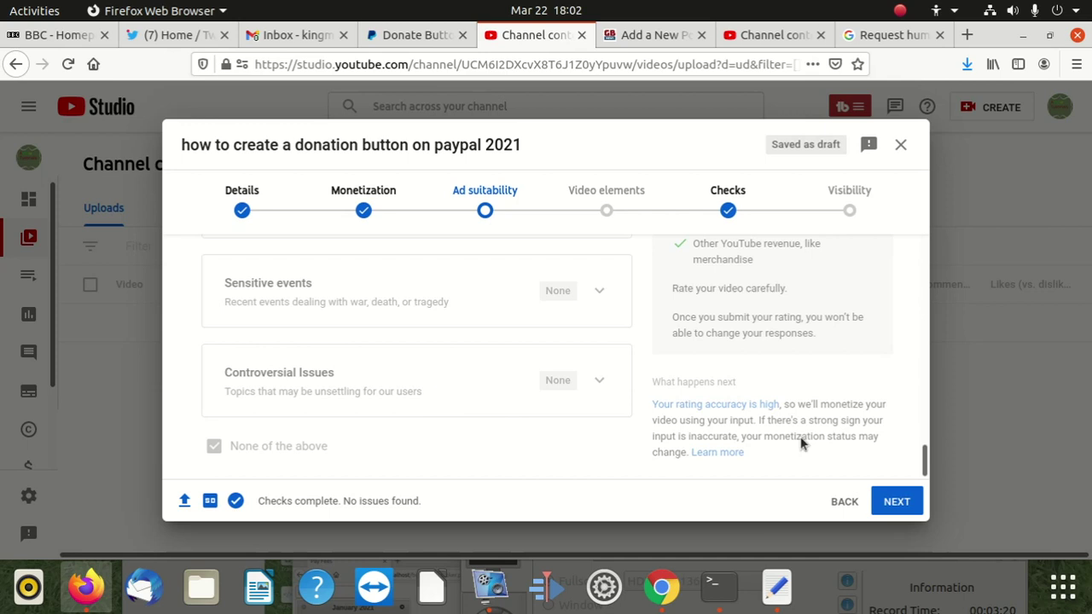
{"action": "left_click", "coordinate": [907, 501]}
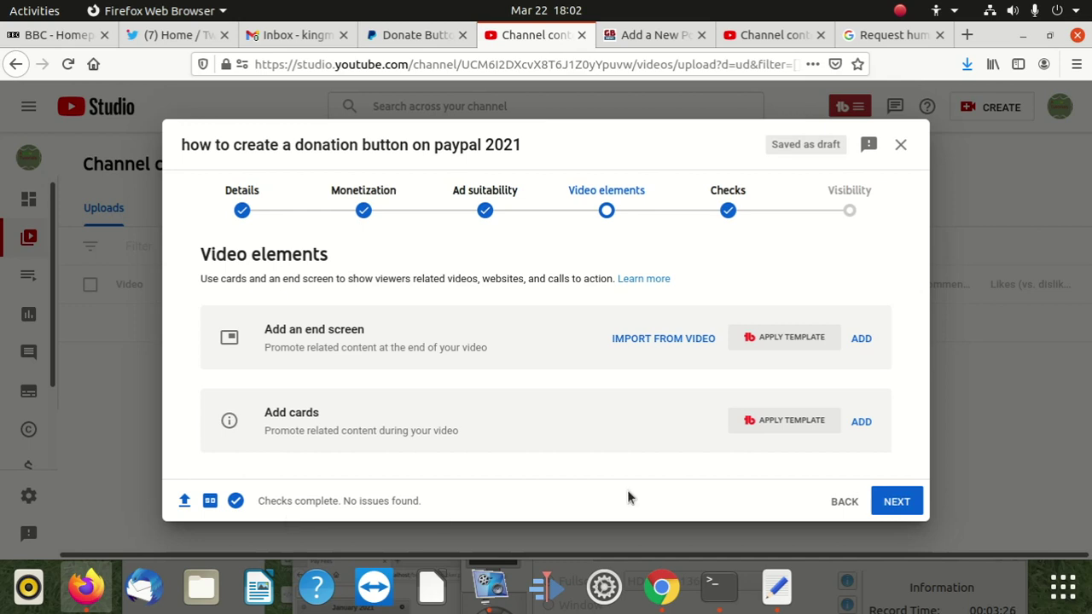
Add an end screen using the '1 video, 1 subscribe' template
{"action": "left_click", "coordinate": [861, 340]}
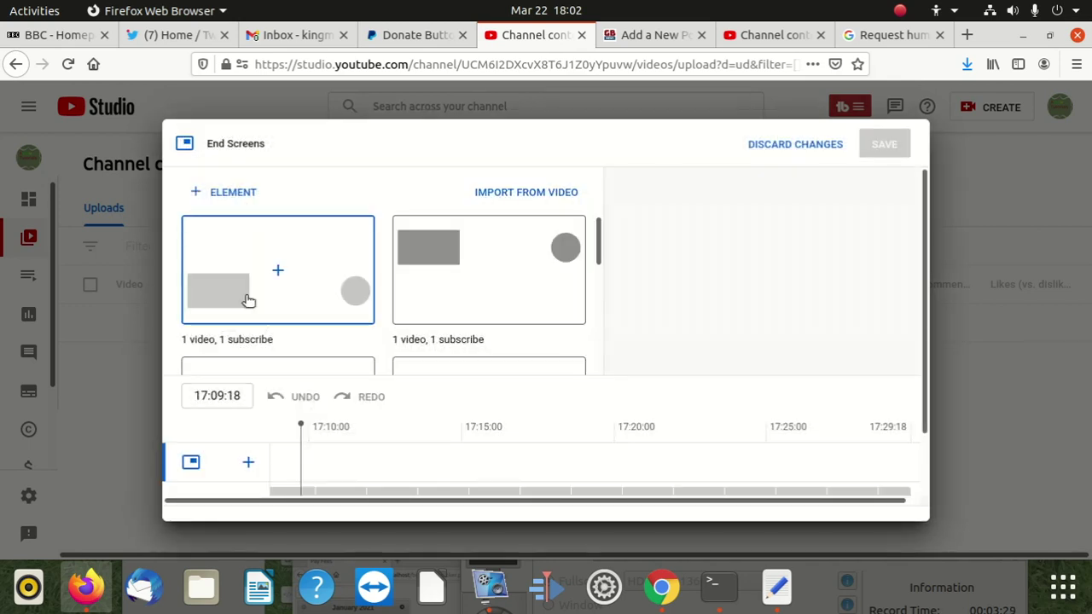
{"action": "left_click", "coordinate": [247, 301]}
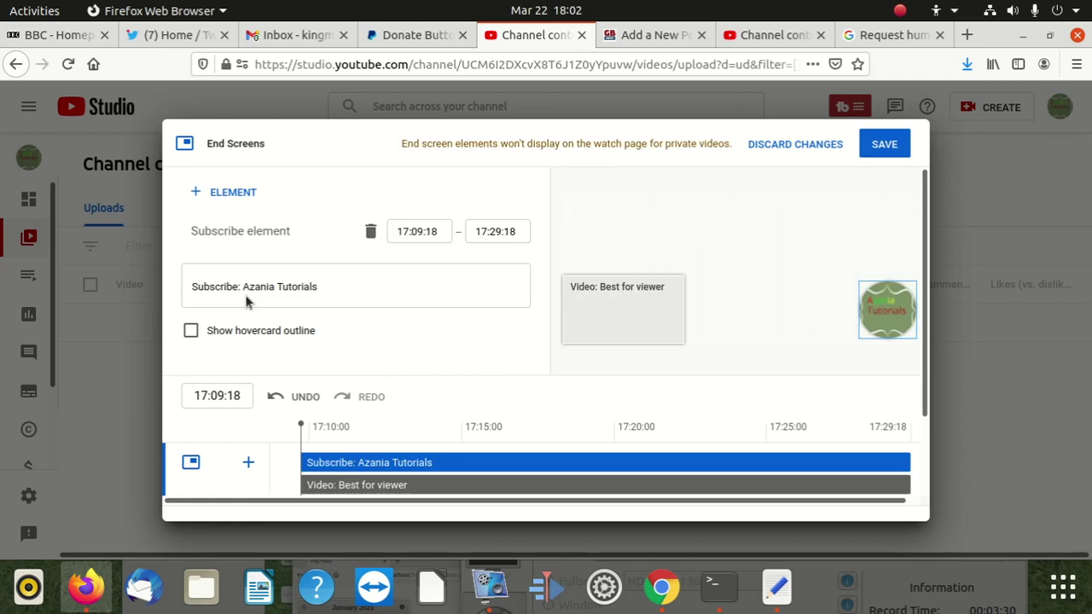
{"action": "left_click", "coordinate": [614, 307]}
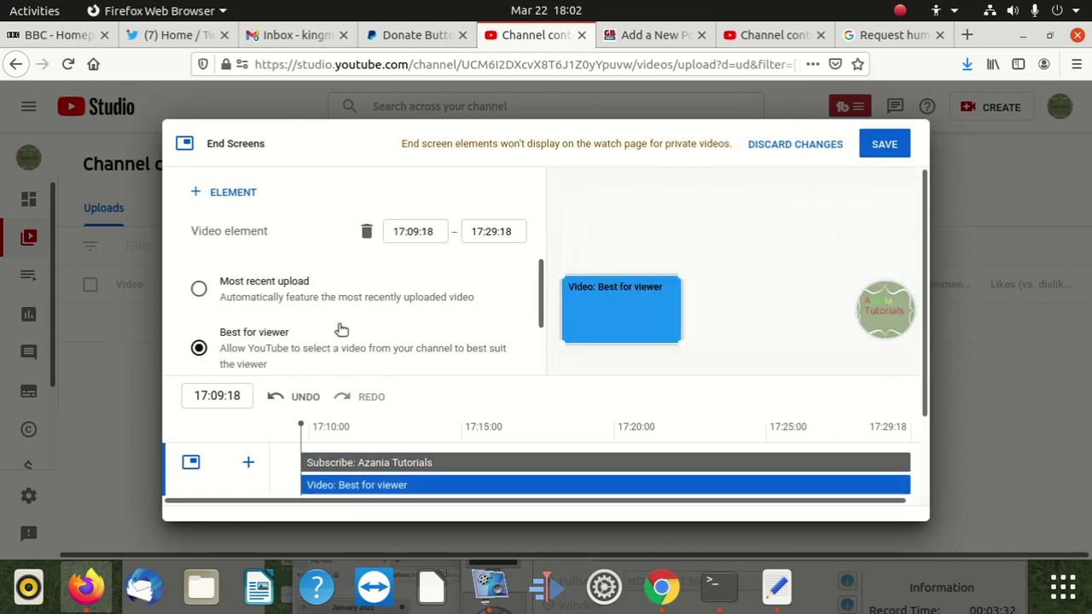
{"action": "scroll", "coordinate": [341, 330], "scroll_direction": "down", "scroll_amount": 1}
Link the end screen's video element to 'Google AdSense: Check your recent payment' and save
{"action": "left_click", "coordinate": [258, 349]}
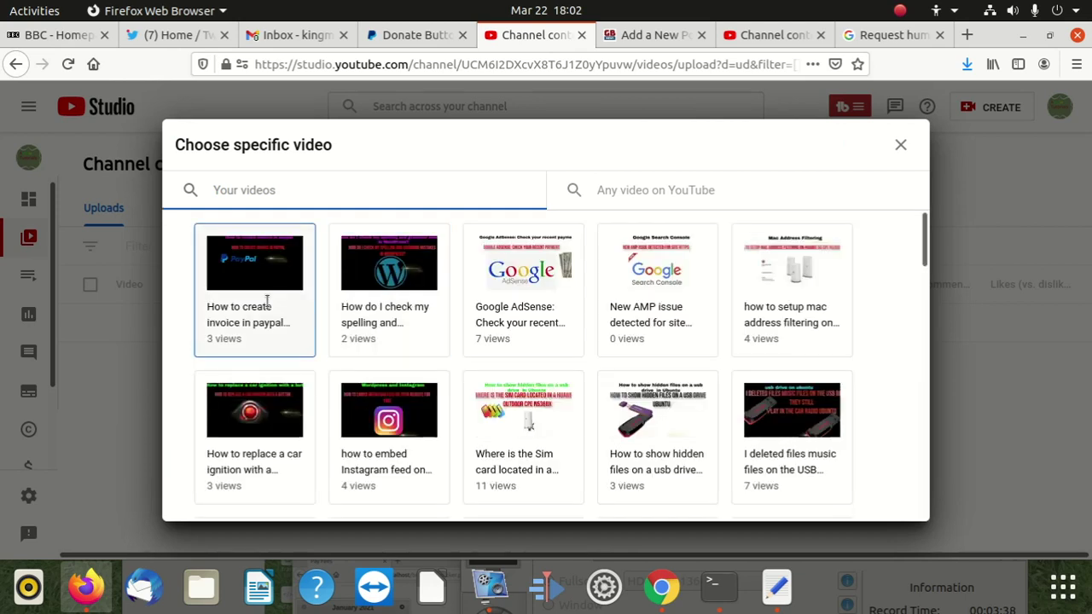
{"action": "left_click", "coordinate": [362, 305]}
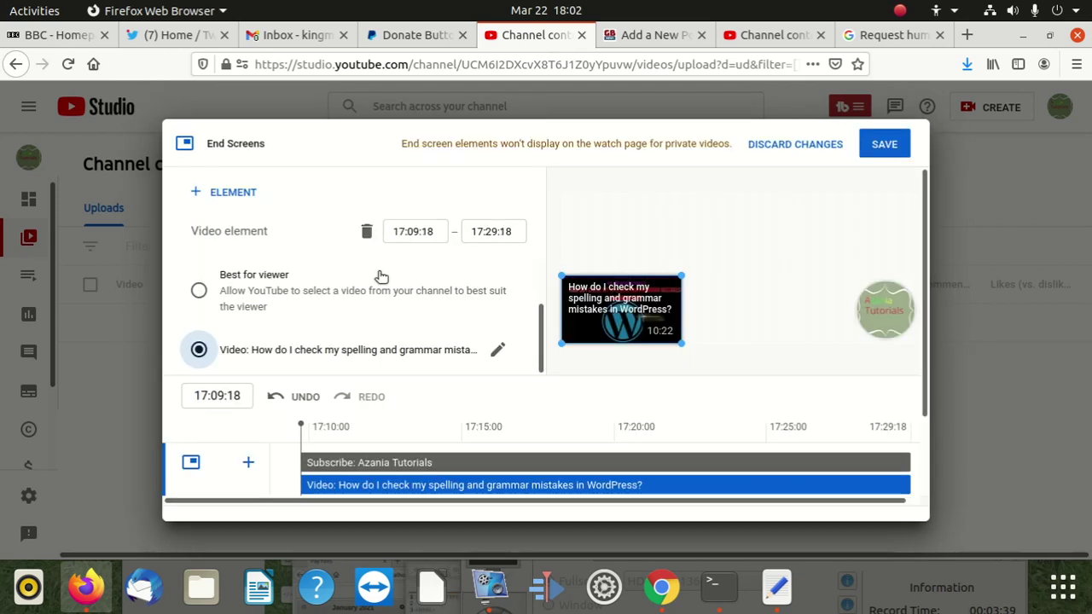
{"action": "left_click", "coordinate": [378, 278]}
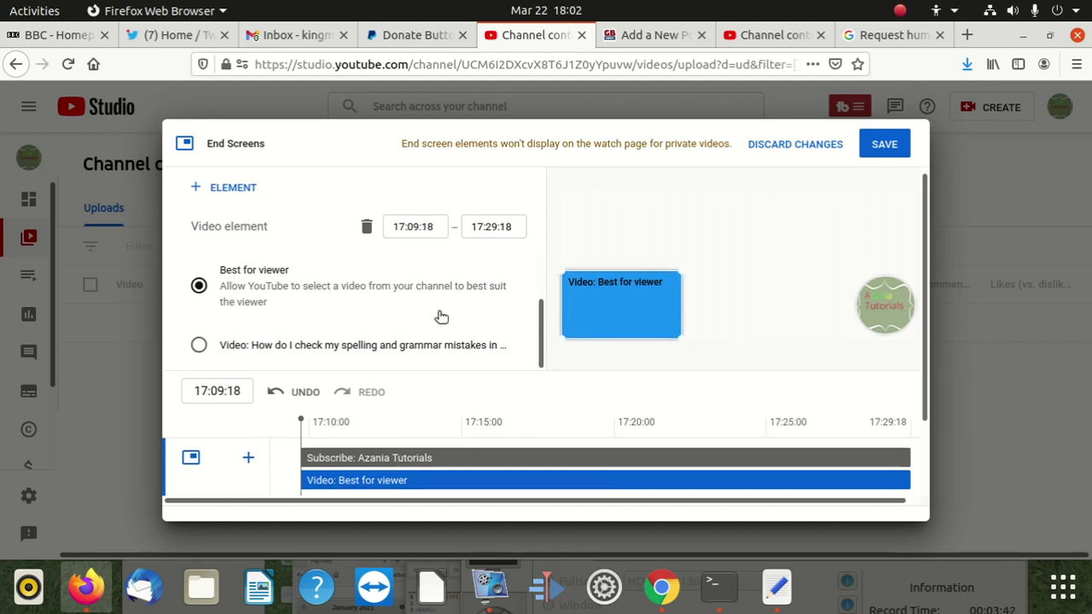
{"action": "scroll", "coordinate": [442, 316], "scroll_direction": "down", "scroll_amount": 2}
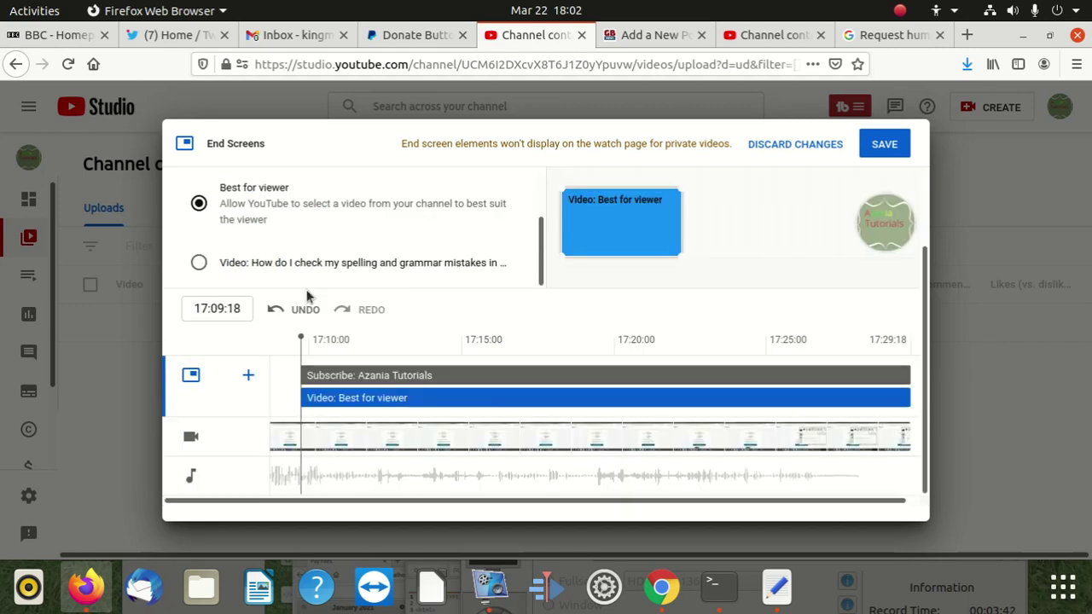
{"action": "left_click", "coordinate": [413, 273]}
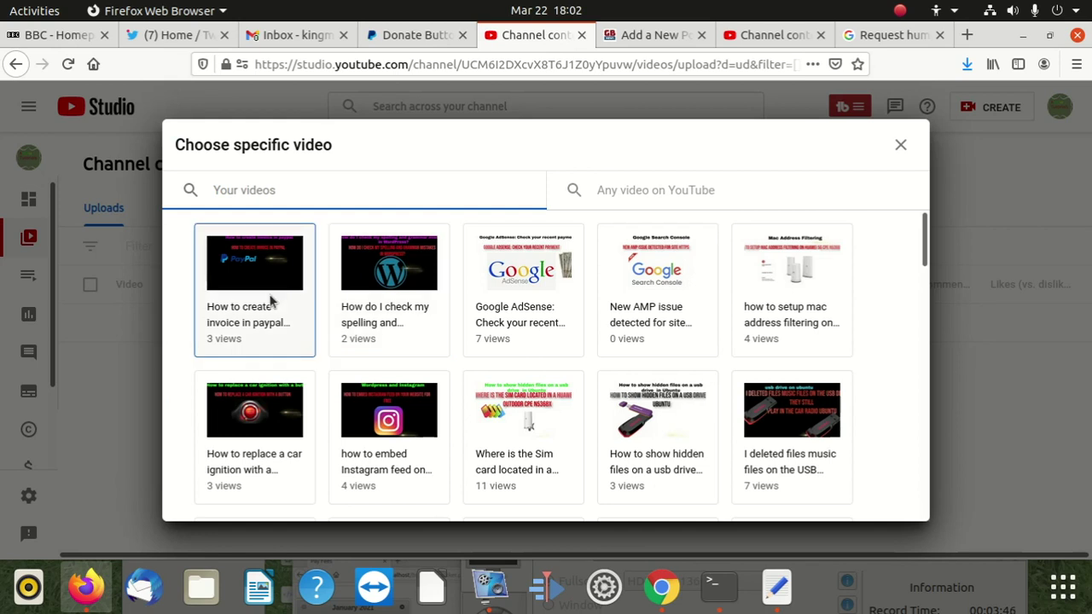
{"action": "left_click", "coordinate": [526, 284]}
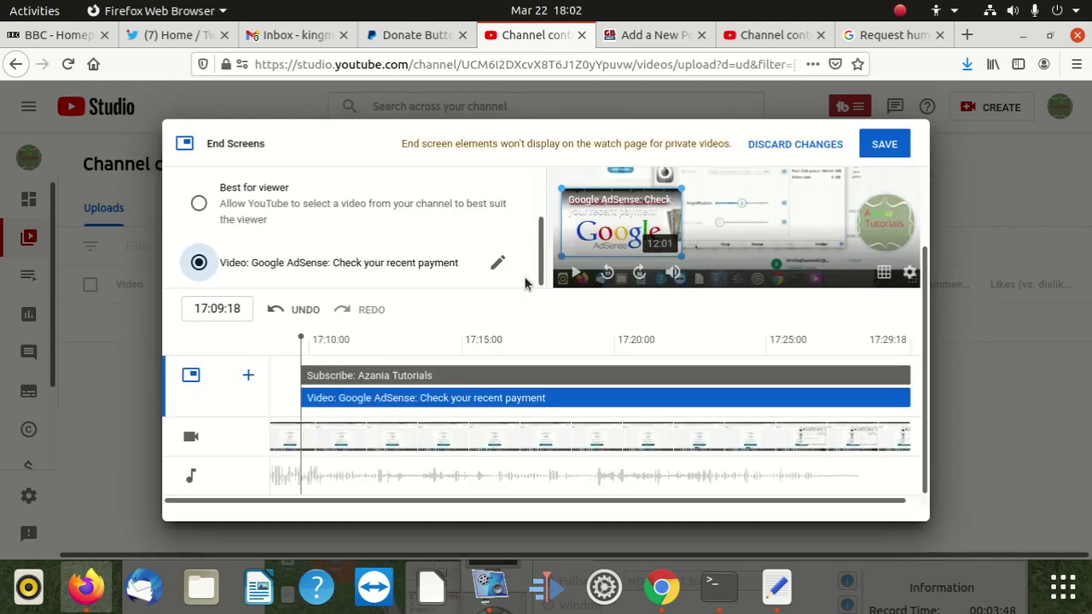
{"action": "left_click", "coordinate": [887, 150]}
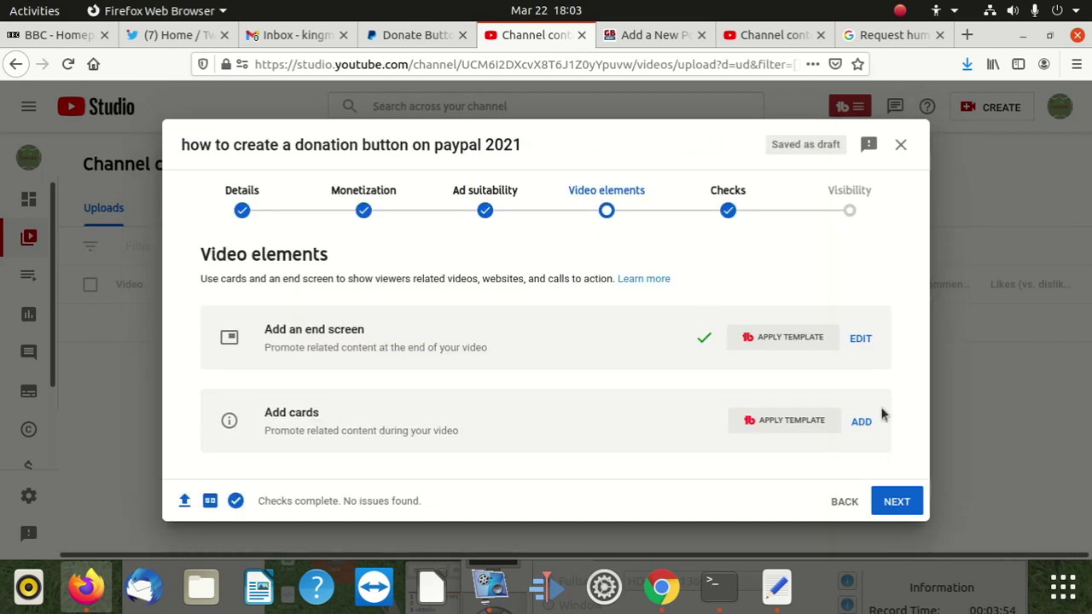
Add a video card linking to 'New AMP issue detected for site https' and save it
{"action": "left_click", "coordinate": [861, 421]}
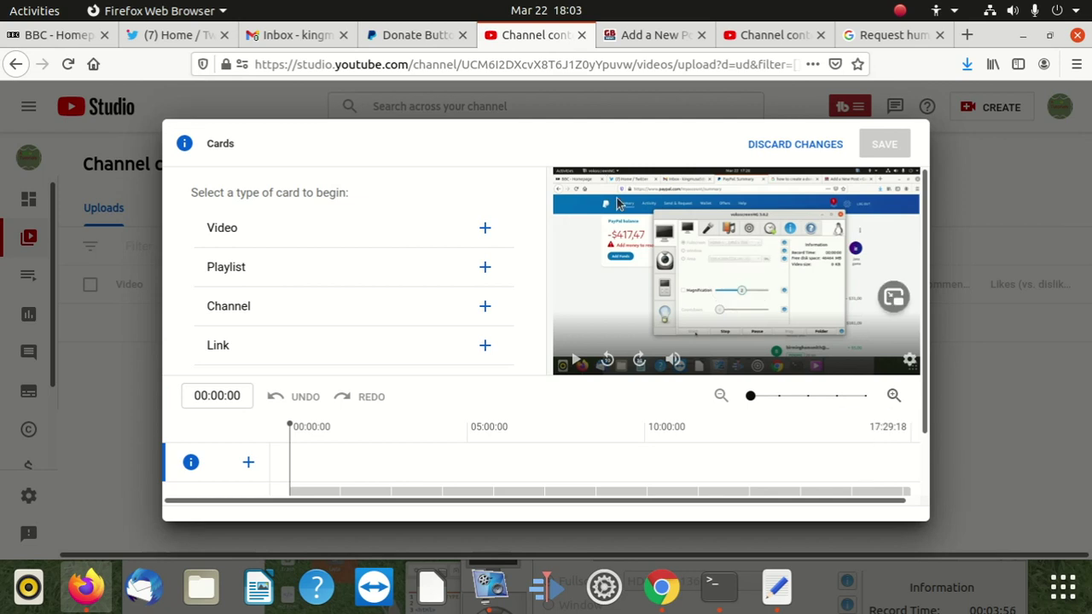
{"action": "left_click", "coordinate": [483, 231]}
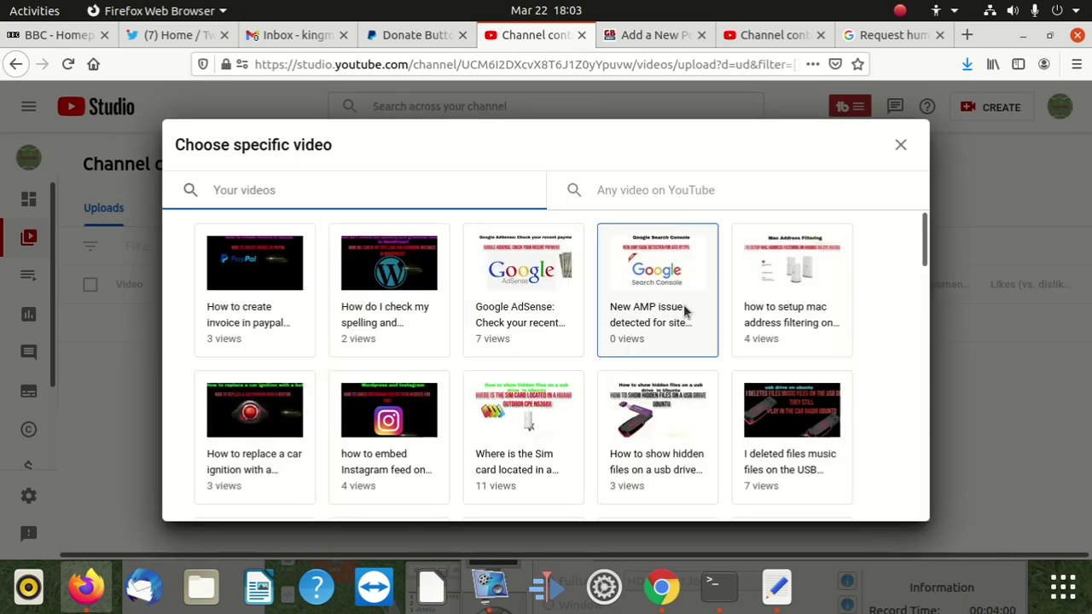
{"action": "left_click", "coordinate": [645, 288]}
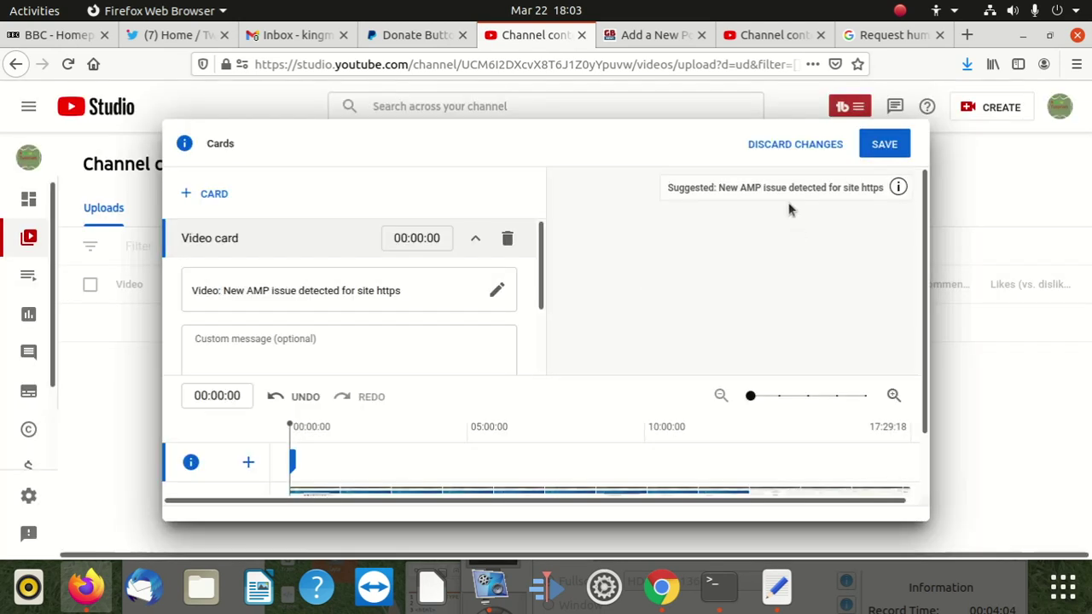
{"action": "left_click", "coordinate": [887, 146]}
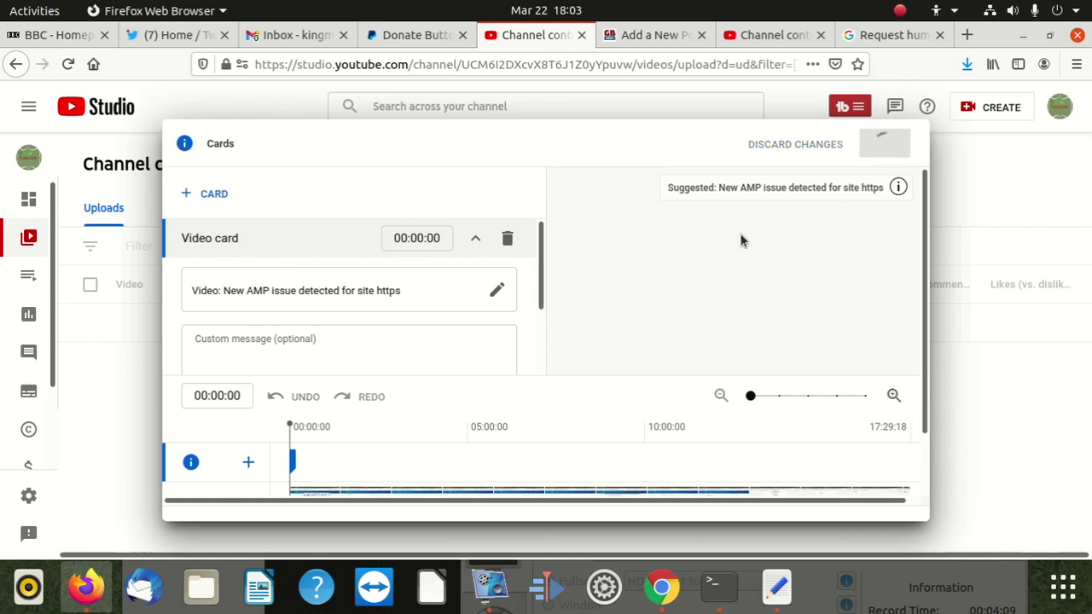
Advance past Checks, with no issues found, to the Visibility step
{"action": "left_click", "coordinate": [892, 504]}
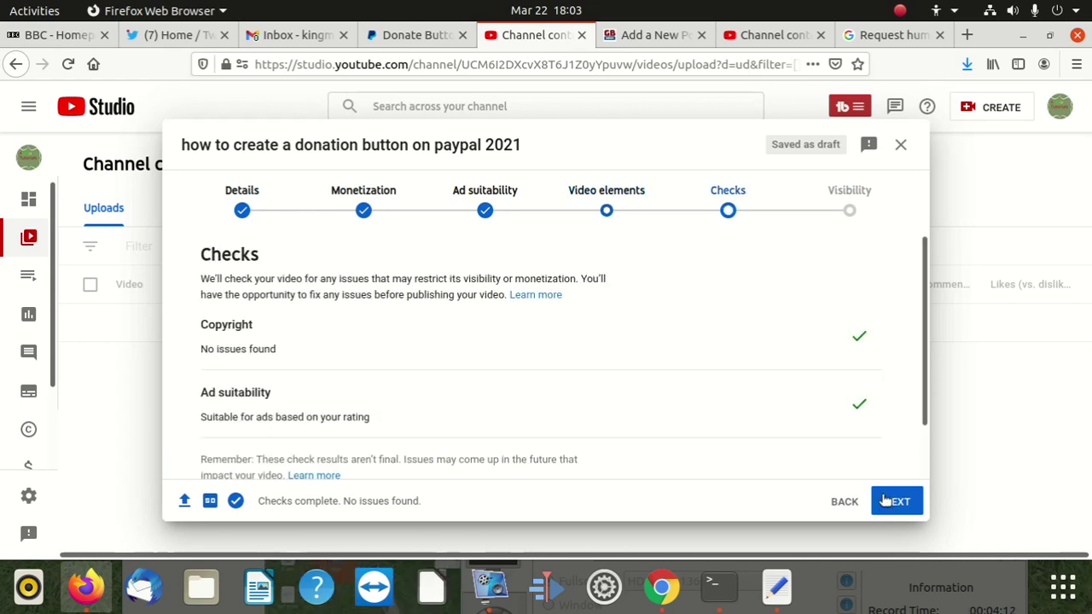
{"action": "scroll", "coordinate": [803, 354], "scroll_direction": "down", "scroll_amount": 2}
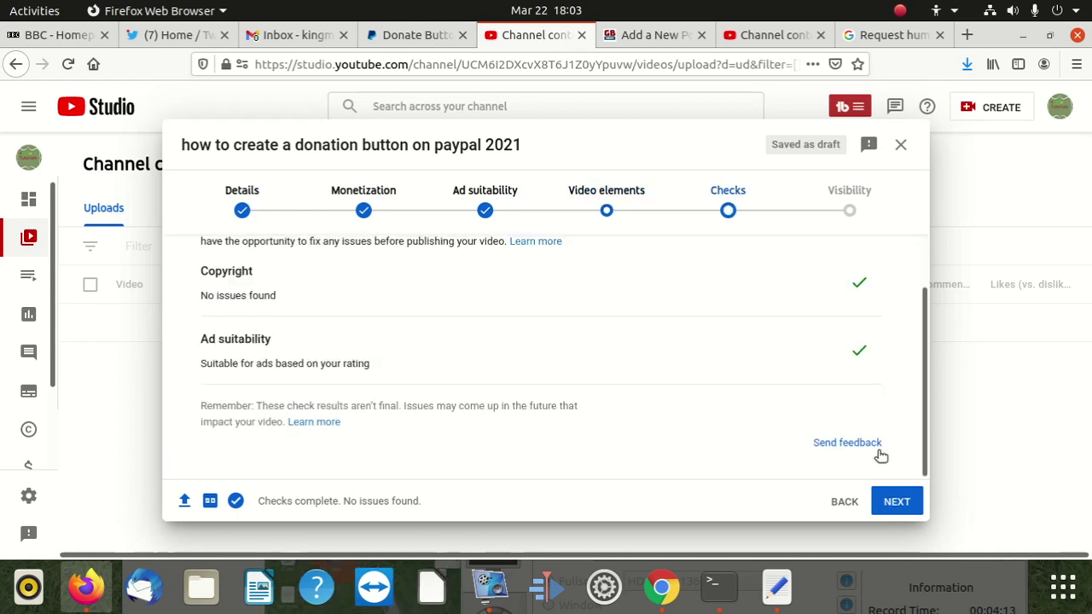
{"action": "left_click", "coordinate": [905, 502]}
{"action": "scroll", "coordinate": [409, 381], "scroll_direction": "down", "scroll_amount": 4}
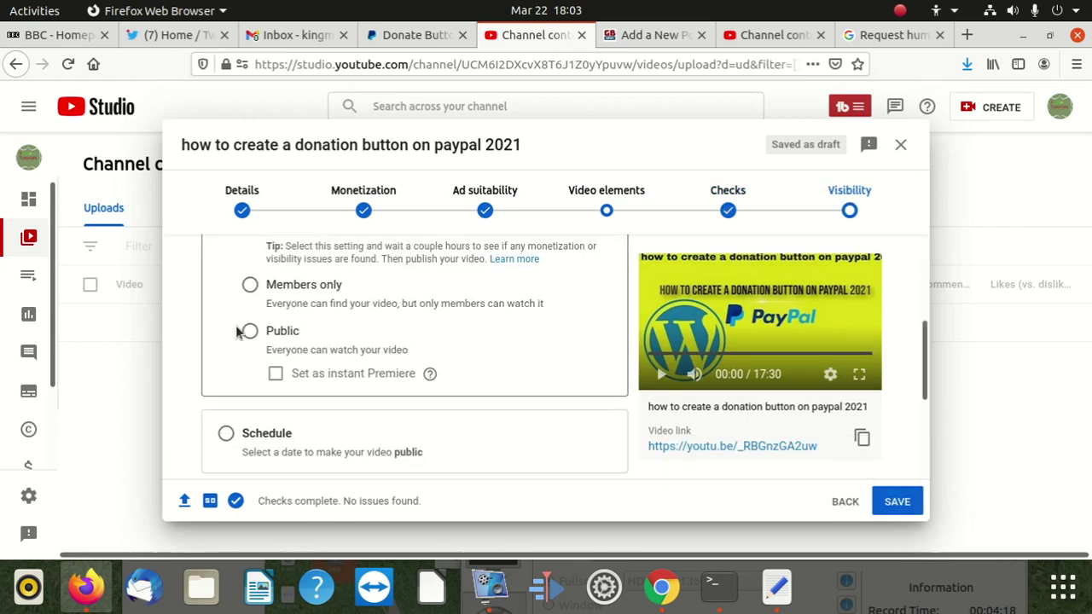
Set visibility to Public and publish the video
{"action": "left_click", "coordinate": [252, 331]}
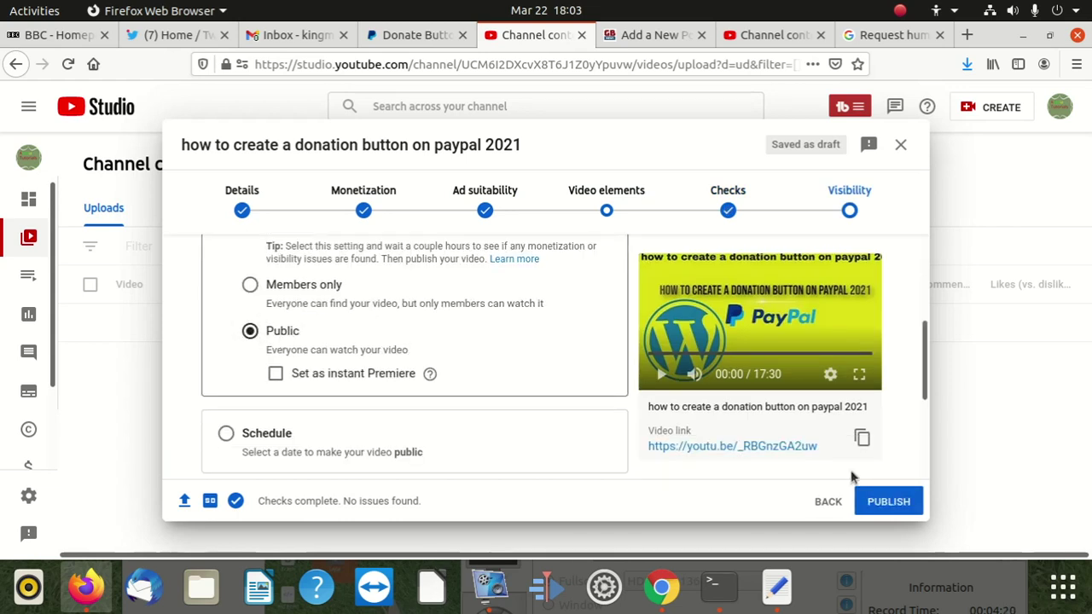
{"action": "left_click", "coordinate": [888, 501]}
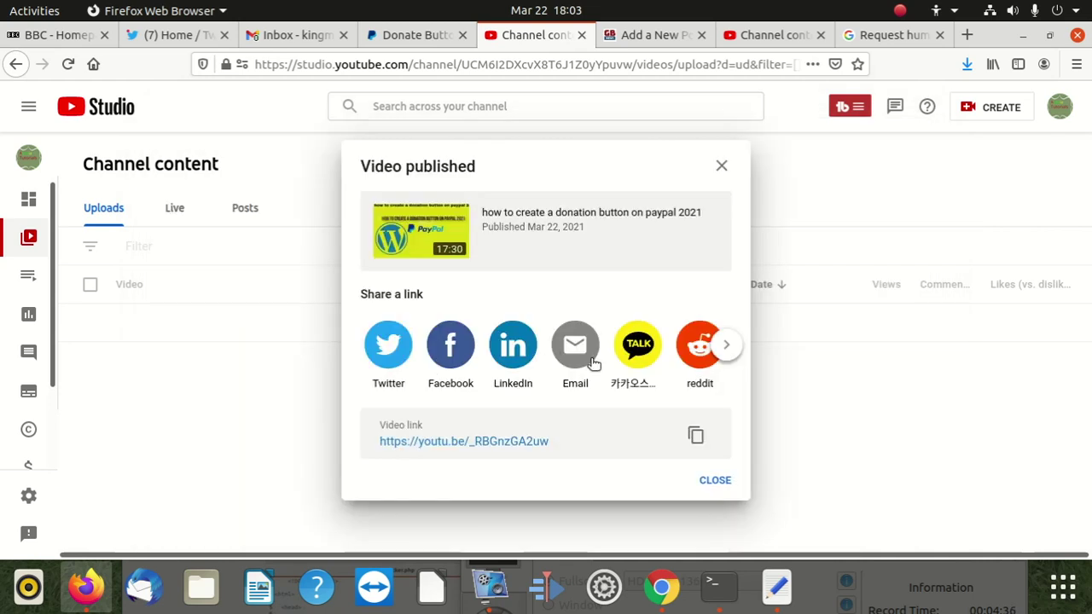
Close the 'Video published' dialog and switch to the YouTube Help article
{"action": "left_click", "coordinate": [716, 480]}
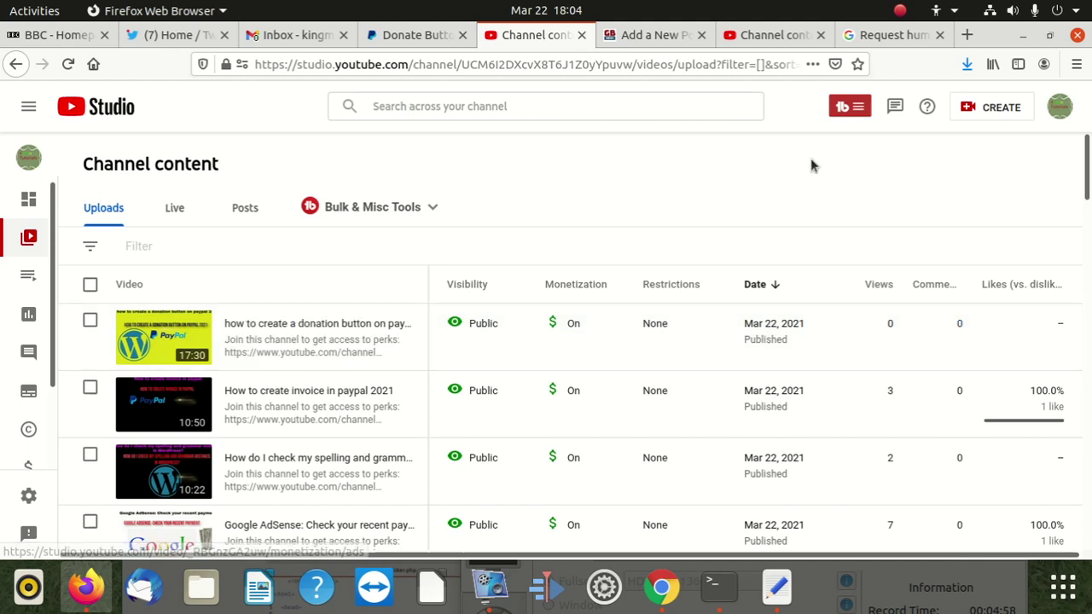
{"action": "left_click", "coordinate": [892, 35]}
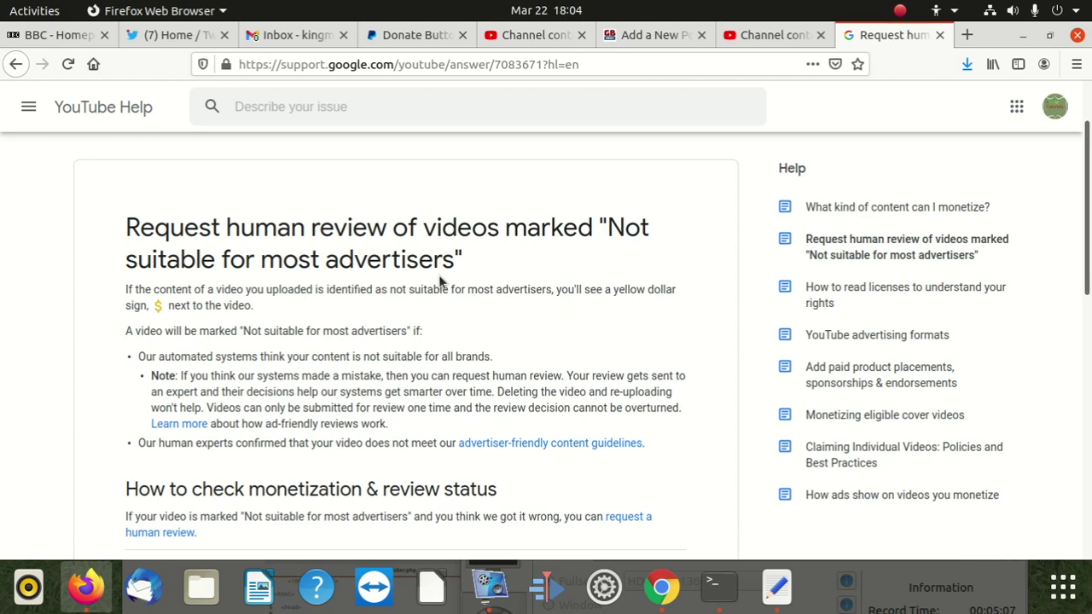
Select the help article's heading, then return to the Google results for 'Youtube submit your rating to proceed'
{"action": "left_click_drag", "start_coordinate": [467, 267], "coordinate": [44, 117]}
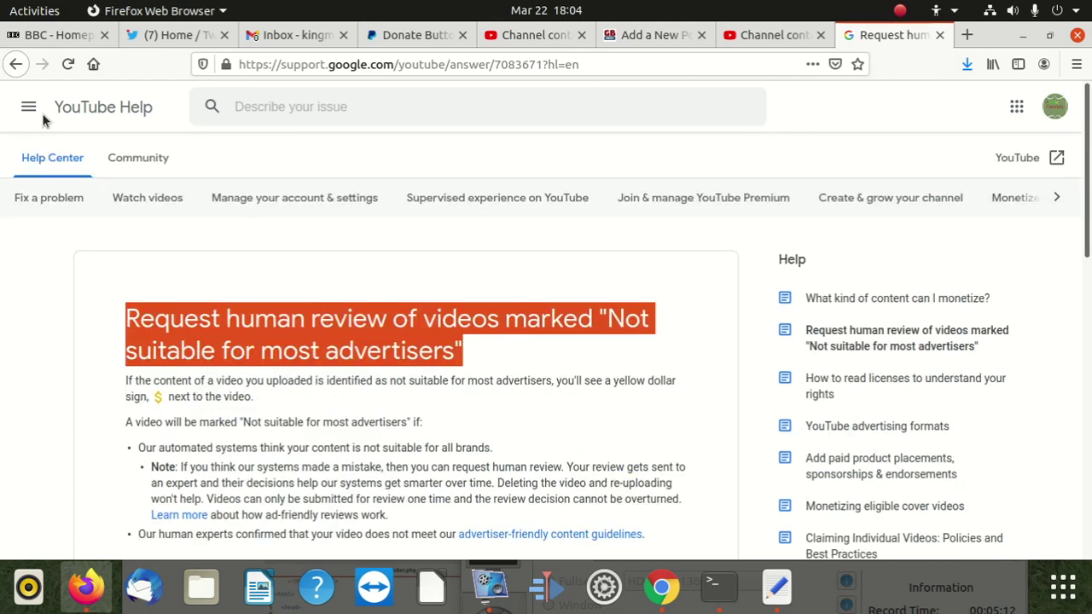
{"action": "left_click", "coordinate": [17, 65]}
Copy the 'Youtube submit your rating to proceed' search query text
{"action": "scroll", "coordinate": [467, 156], "scroll_direction": "up", "scroll_amount": 3}
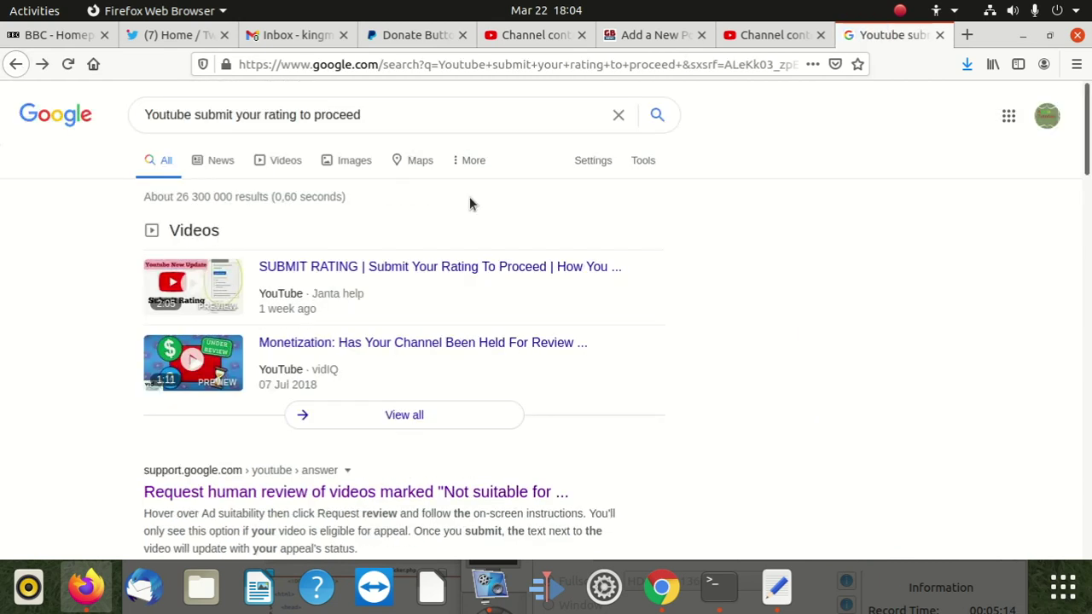
{"action": "left_click_drag", "start_coordinate": [401, 114], "coordinate": [146, 115]}
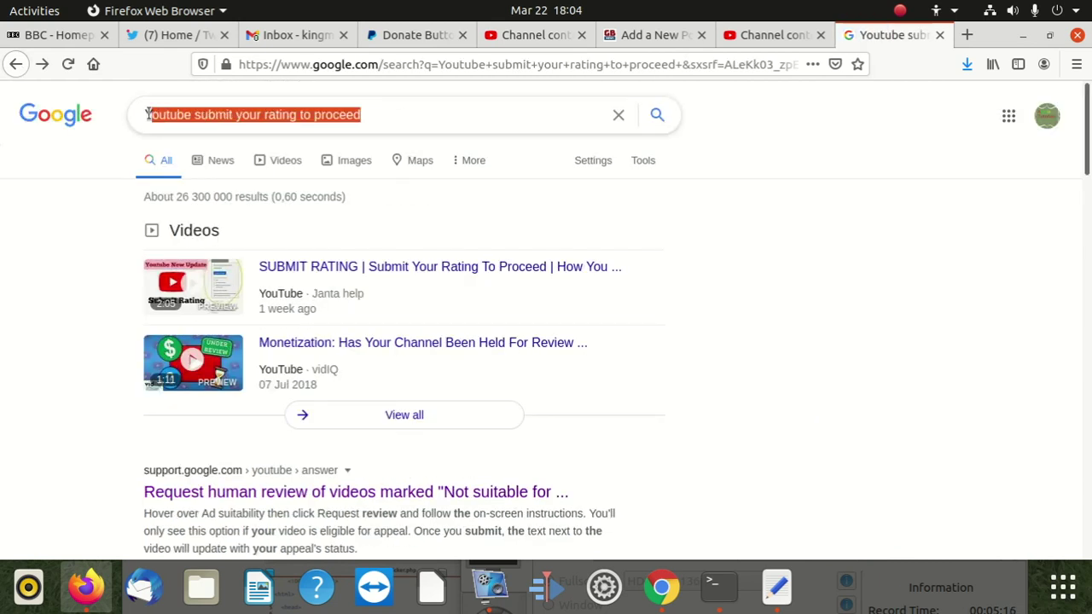
{"action": "right_click", "coordinate": [212, 118]}
{"action": "left_click", "coordinate": [283, 172]}
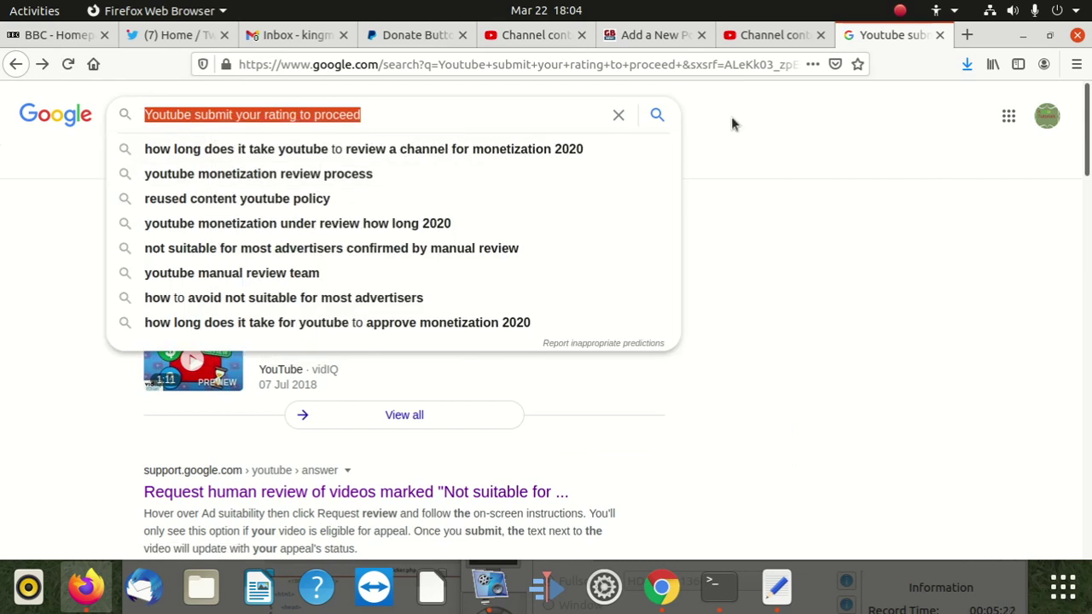
{"action": "left_click", "coordinate": [898, 215]}
Skim the 'Request human review' help article, then return and open 'Uploading videos to monetize with ads'
{"action": "scroll", "coordinate": [494, 173], "scroll_direction": "down", "scroll_amount": 1}
{"action": "scroll", "coordinate": [494, 173], "scroll_direction": "down", "scroll_amount": 4}
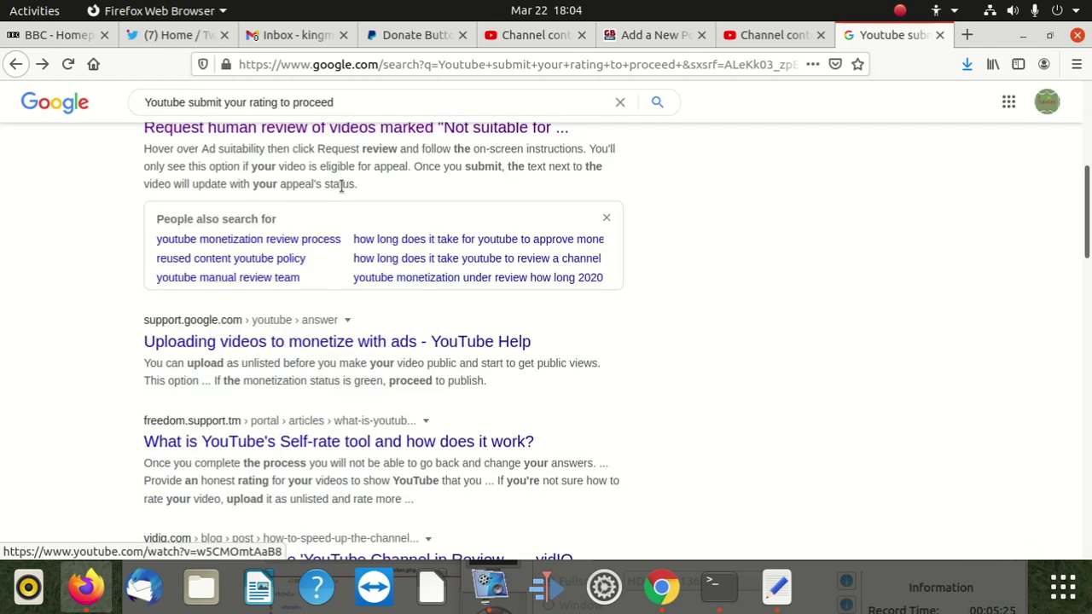
{"action": "scroll", "coordinate": [342, 186], "scroll_direction": "up", "scroll_amount": 1}
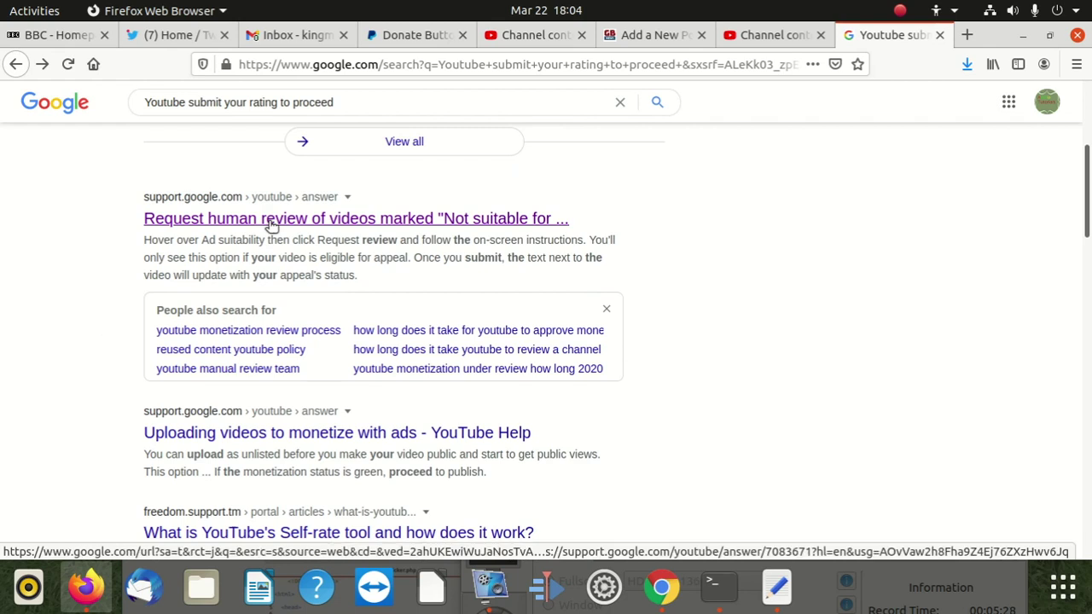
{"action": "left_click", "coordinate": [271, 220]}
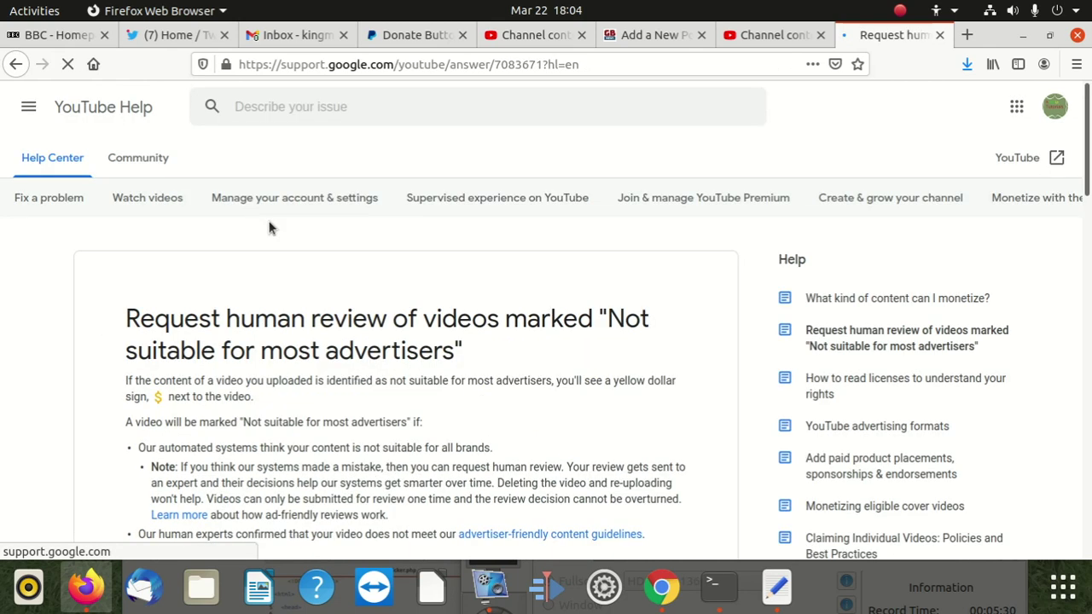
{"action": "scroll", "coordinate": [271, 227], "scroll_direction": "down", "scroll_amount": 2}
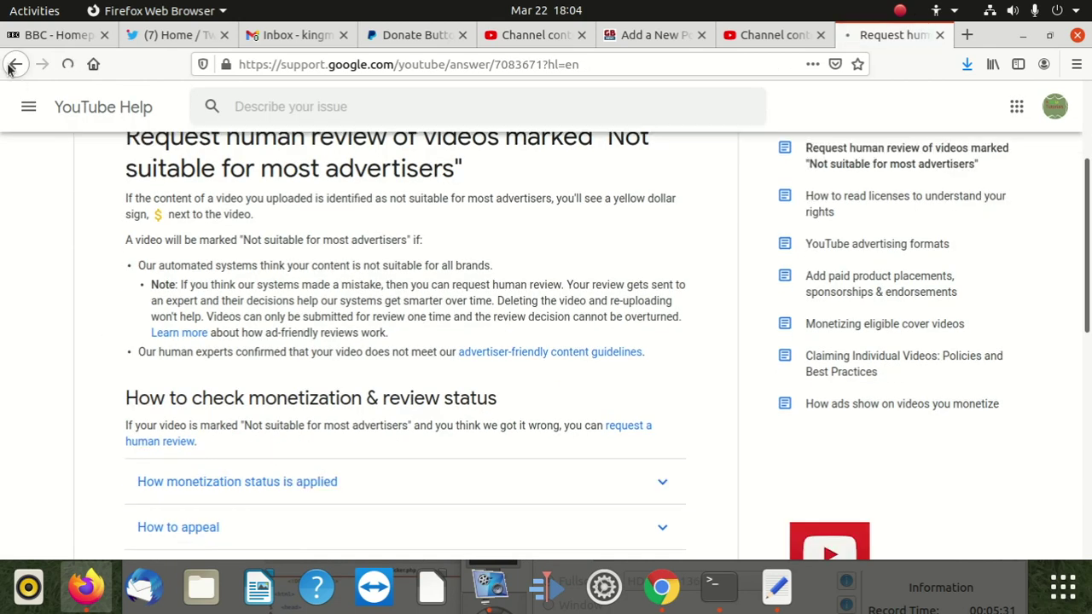
{"action": "left_click", "coordinate": [15, 65]}
{"action": "scroll", "coordinate": [337, 269], "scroll_direction": "down", "scroll_amount": 1}
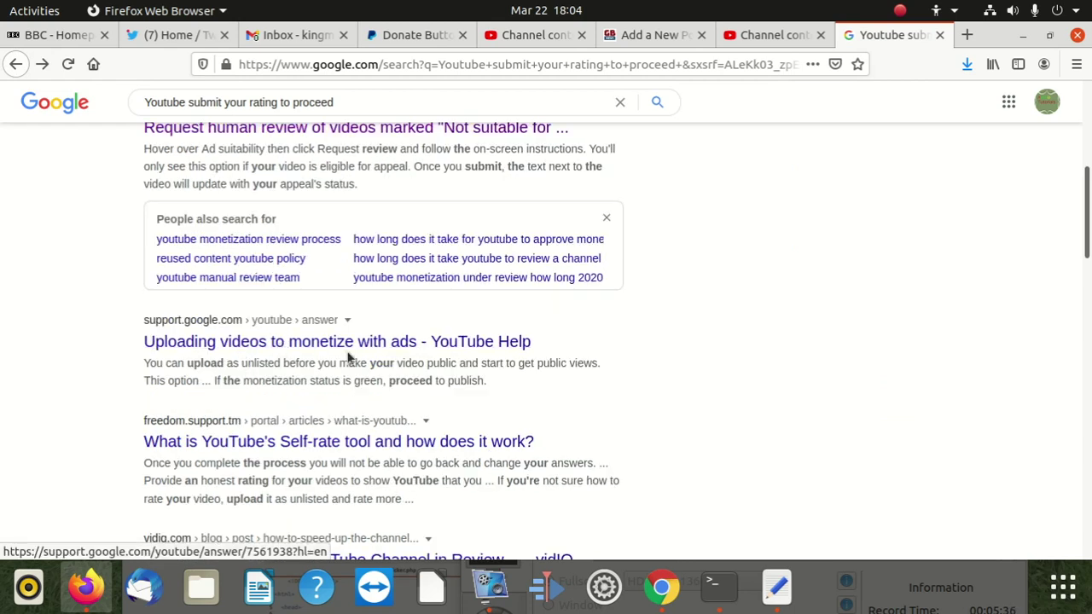
{"action": "left_click", "coordinate": [387, 345]}
Read the 'Uploading videos to monetize with ads' article on self-certification down to 'Was this helpful?'
{"action": "left_click", "coordinate": [390, 348]}
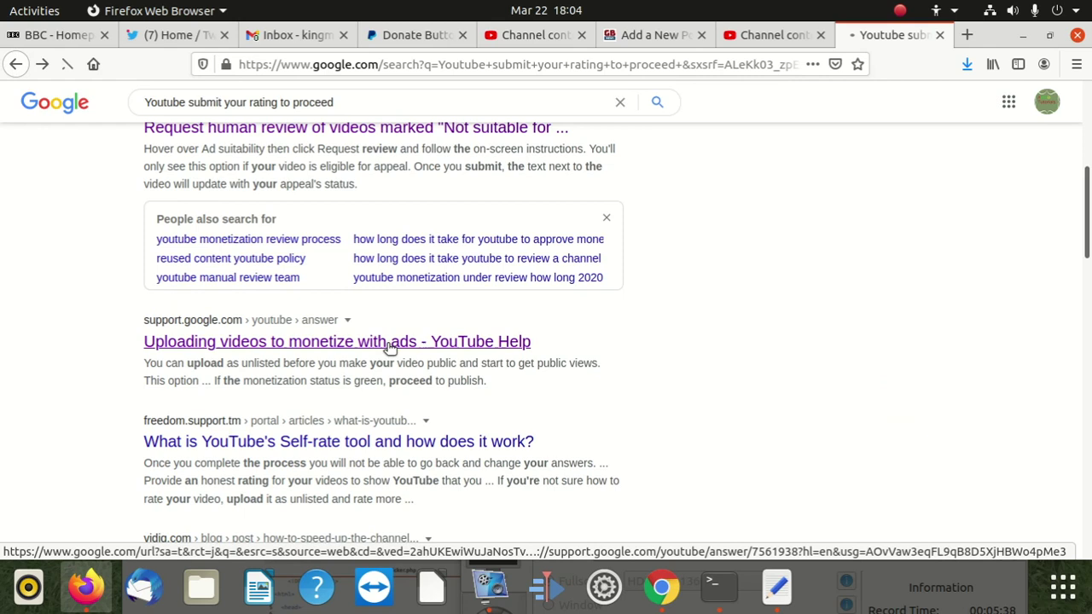
{"action": "scroll", "coordinate": [390, 308], "scroll_direction": "down", "scroll_amount": 5}
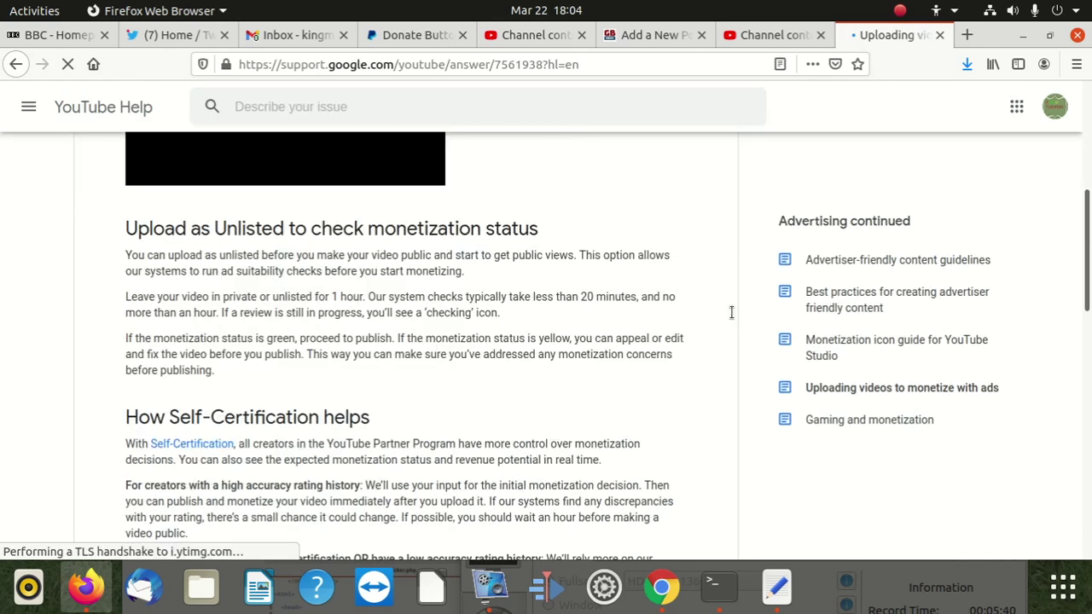
{"action": "scroll", "coordinate": [721, 317], "scroll_direction": "down", "scroll_amount": 3}
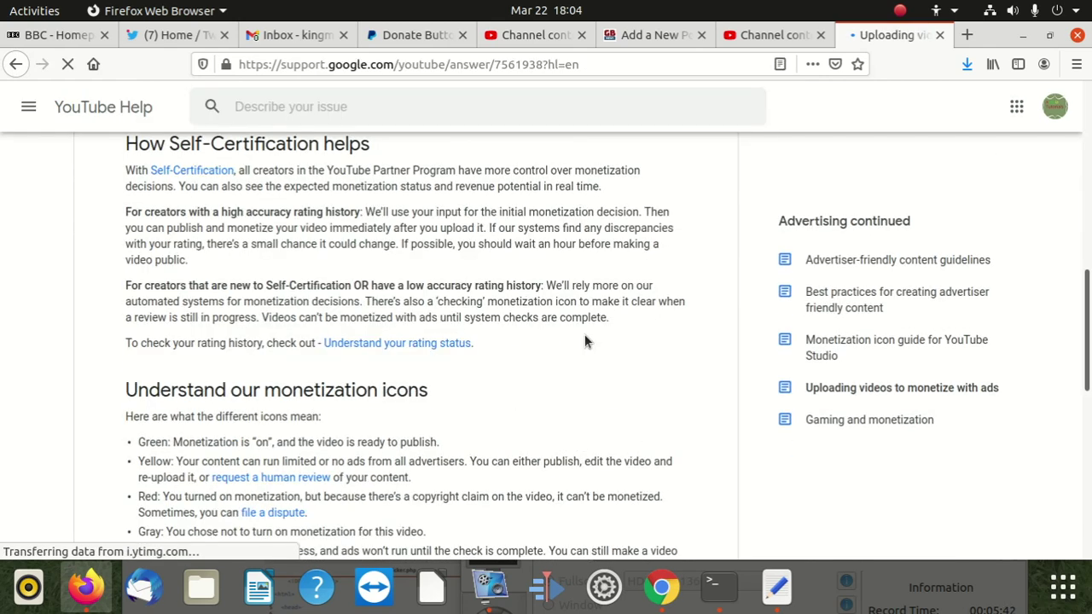
{"action": "scroll", "coordinate": [313, 369], "scroll_direction": "up", "scroll_amount": 2}
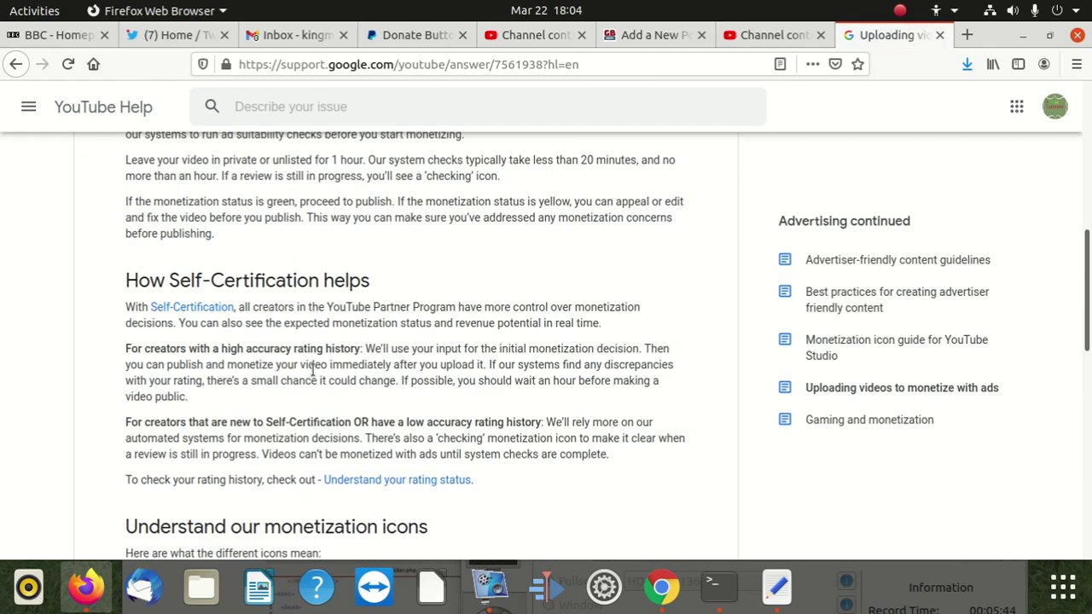
{"action": "scroll", "coordinate": [313, 370], "scroll_direction": "up", "scroll_amount": 3}
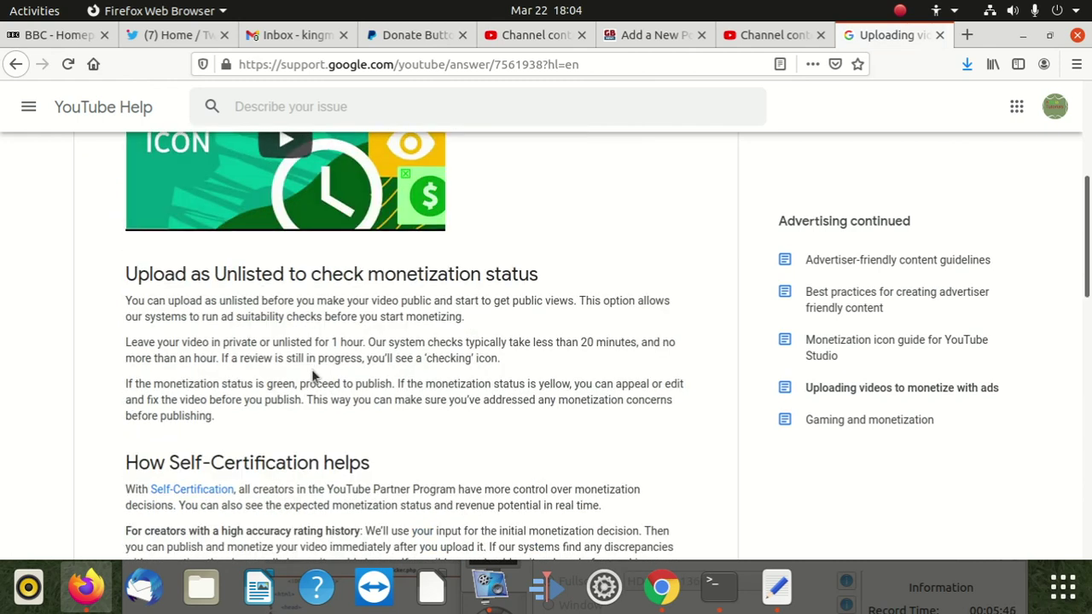
{"action": "scroll", "coordinate": [325, 250], "scroll_direction": "up", "scroll_amount": 3}
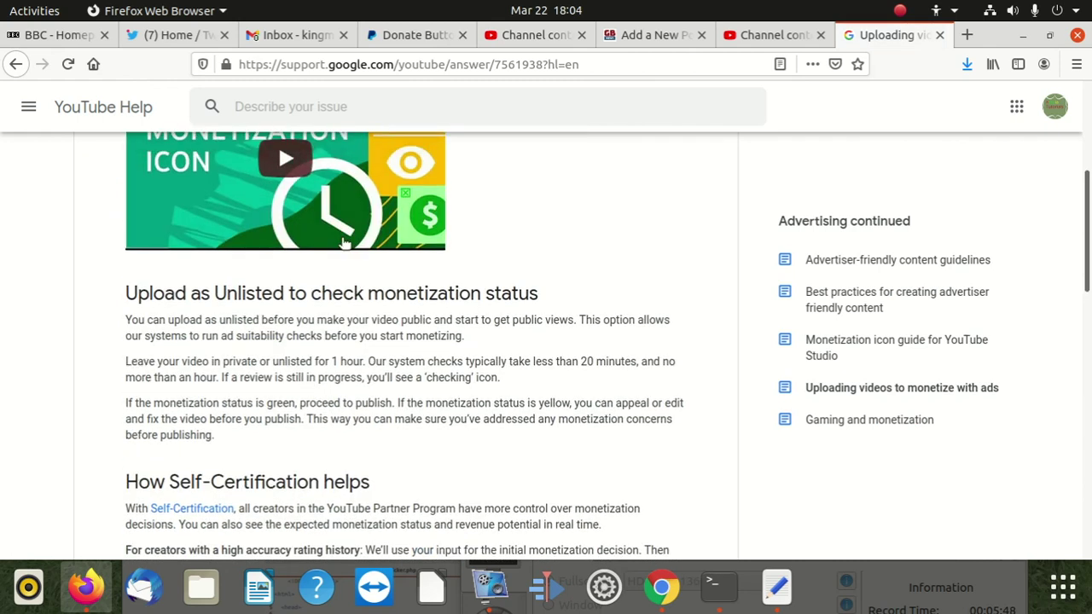
{"action": "scroll", "coordinate": [320, 256], "scroll_direction": "up", "scroll_amount": 2}
{"action": "scroll", "coordinate": [311, 265], "scroll_direction": "down", "scroll_amount": 14}
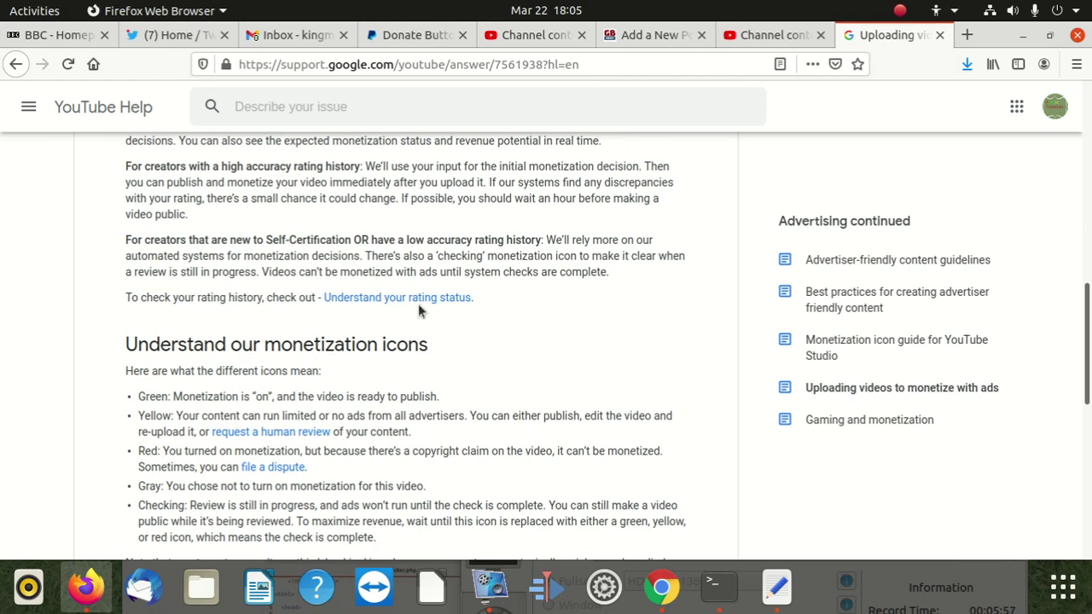
{"action": "scroll", "coordinate": [419, 309], "scroll_direction": "down", "scroll_amount": 10}
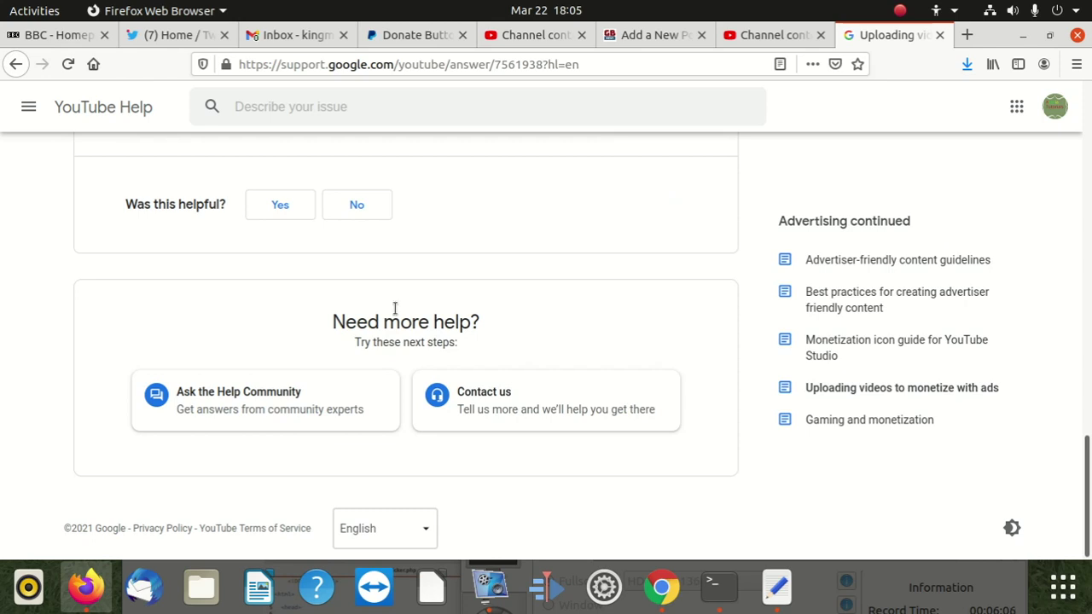
{"action": "scroll", "coordinate": [398, 307], "scroll_direction": "up", "scroll_amount": 10}
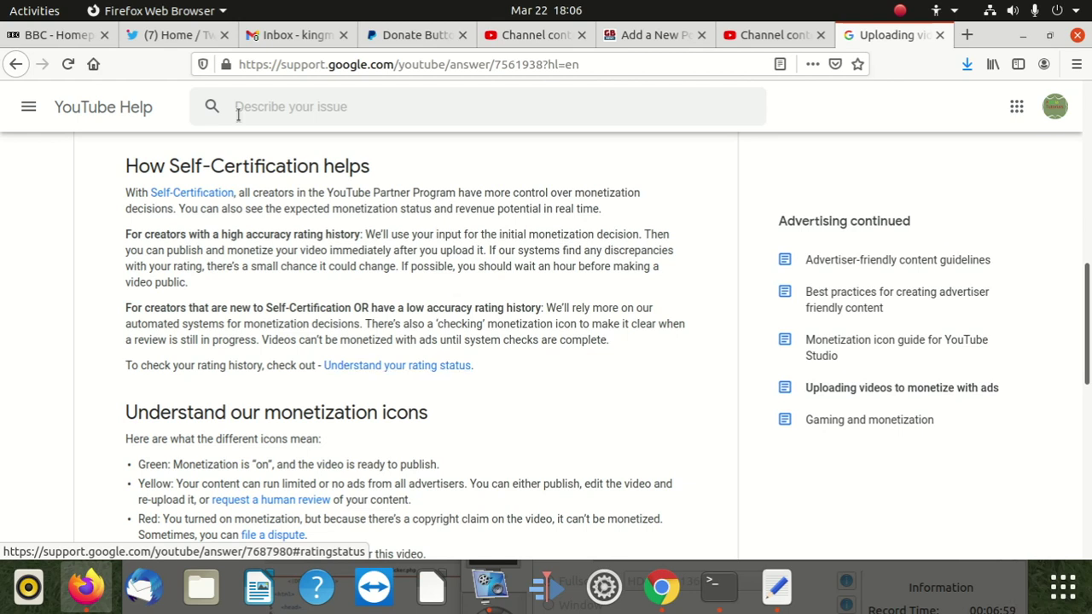
{"action": "scroll", "coordinate": [366, 247], "scroll_direction": "up", "scroll_amount": 5}
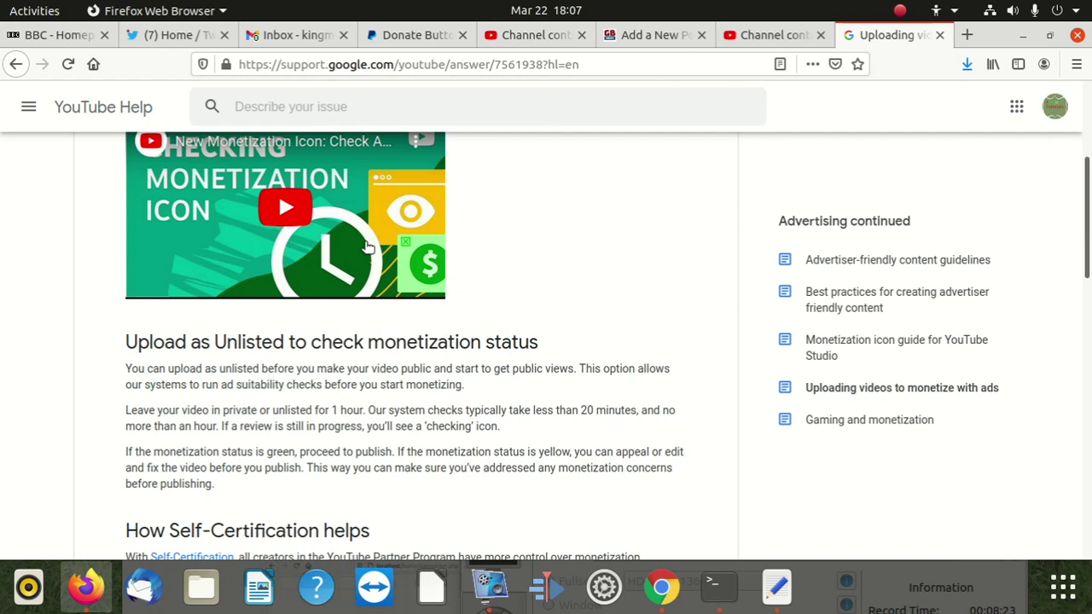
{"action": "scroll", "coordinate": [367, 247], "scroll_direction": "down", "scroll_amount": 5}
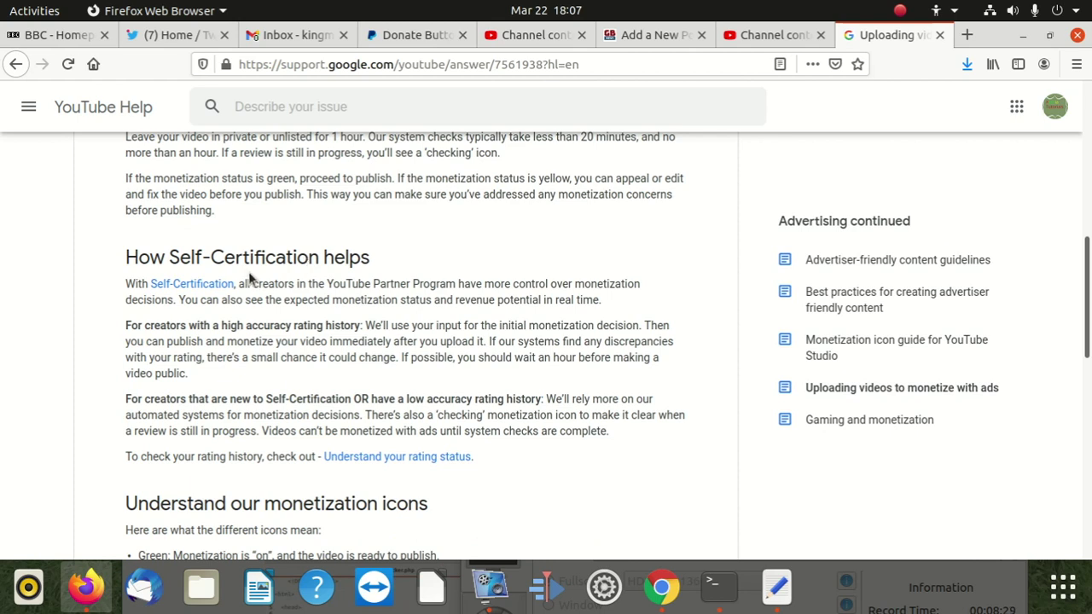
{"action": "scroll", "coordinate": [288, 269], "scroll_direction": "down", "scroll_amount": 2}
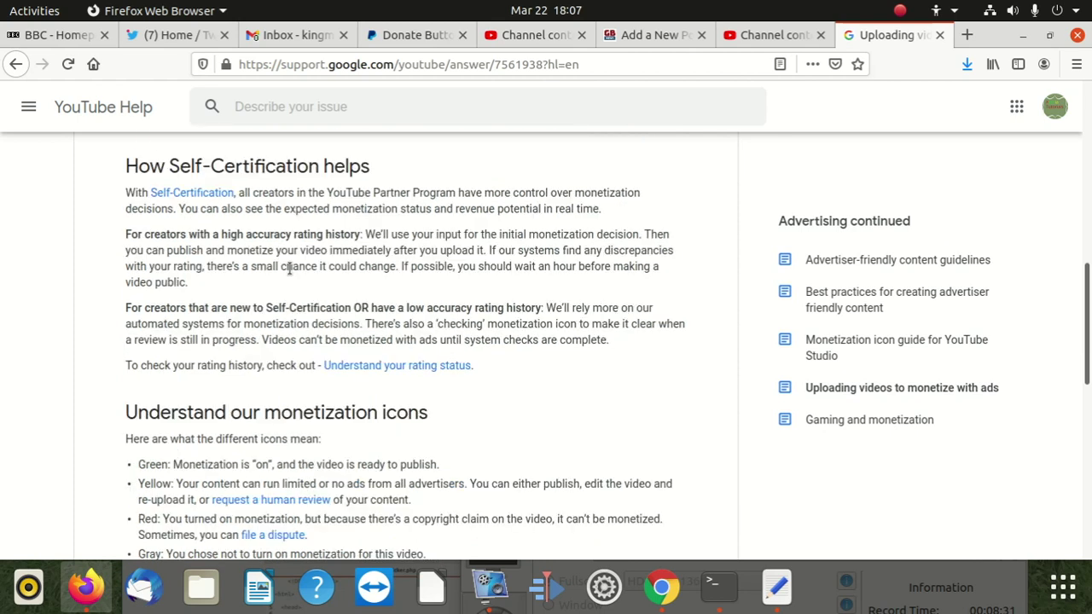
{"action": "scroll", "coordinate": [300, 348], "scroll_direction": "up", "scroll_amount": 1}
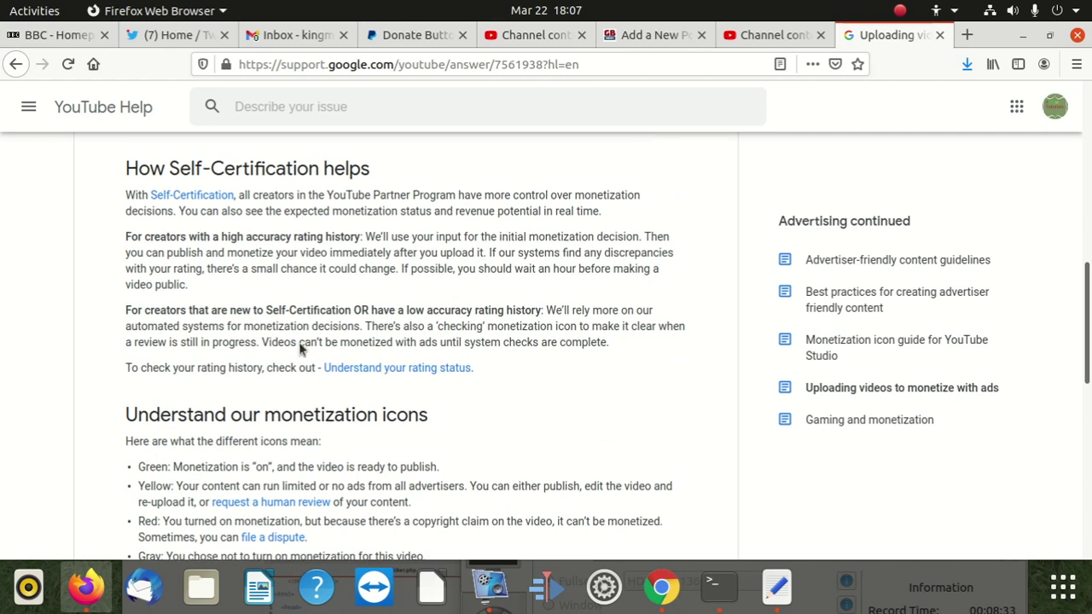
{"action": "scroll", "coordinate": [300, 348], "scroll_direction": "up", "scroll_amount": 1}
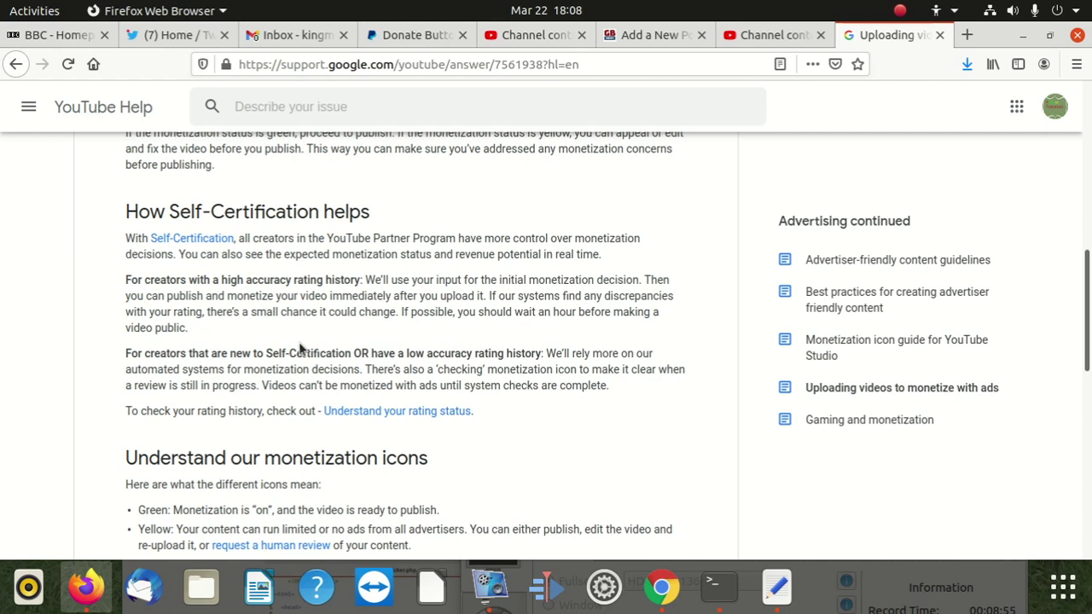
Load youtube.com in the Channel content tab and scroll the recommended feed
{"action": "left_click", "coordinate": [521, 35]}
{"action": "left_click", "coordinate": [509, 64]}
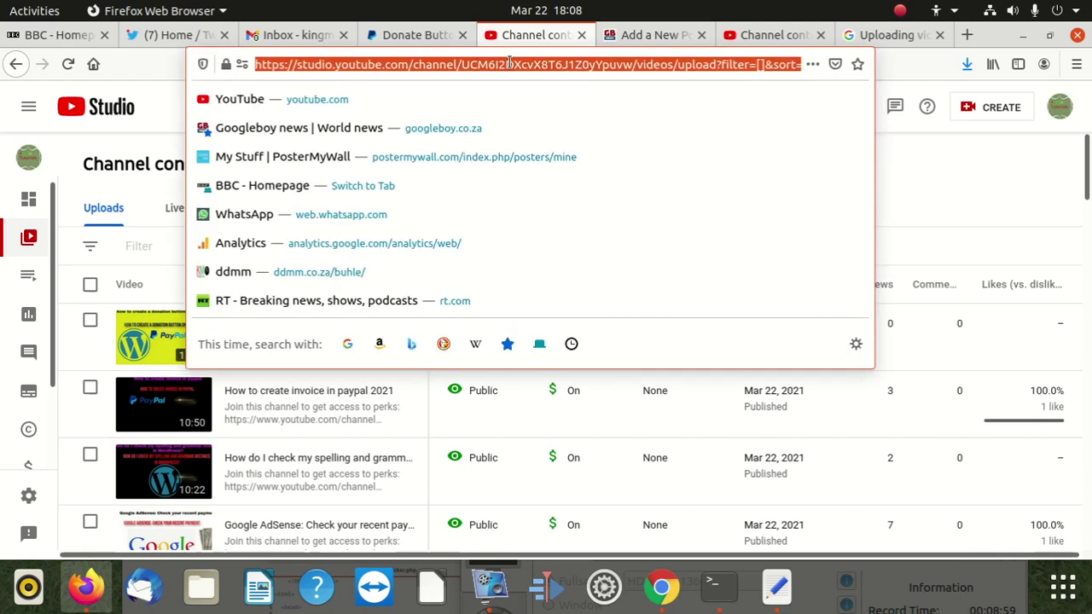
{"action": "type", "text": "youtube.com/"}
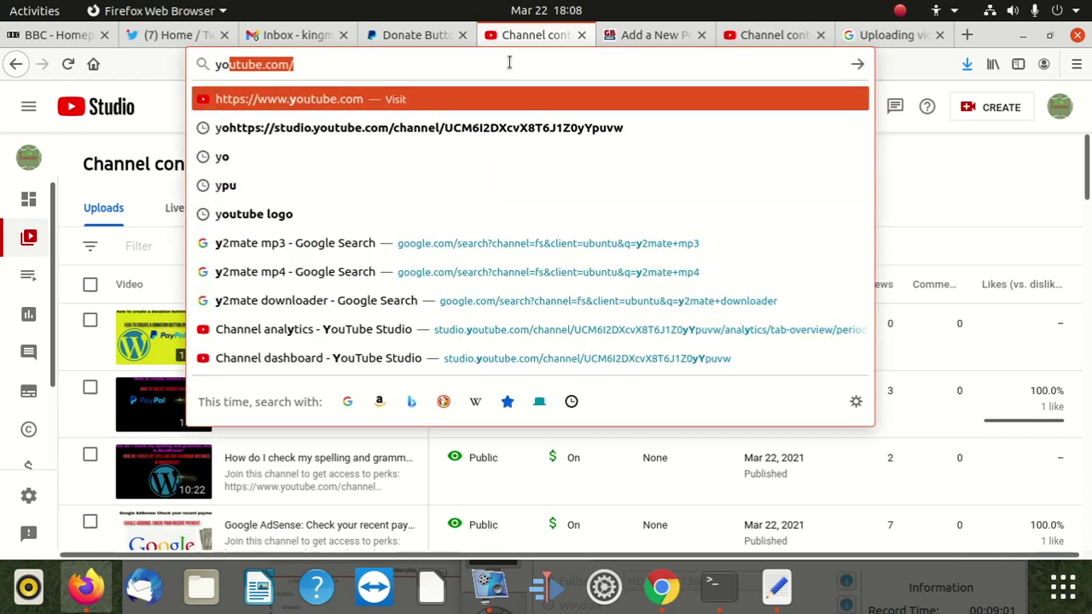
{"action": "key", "text": "Return"}
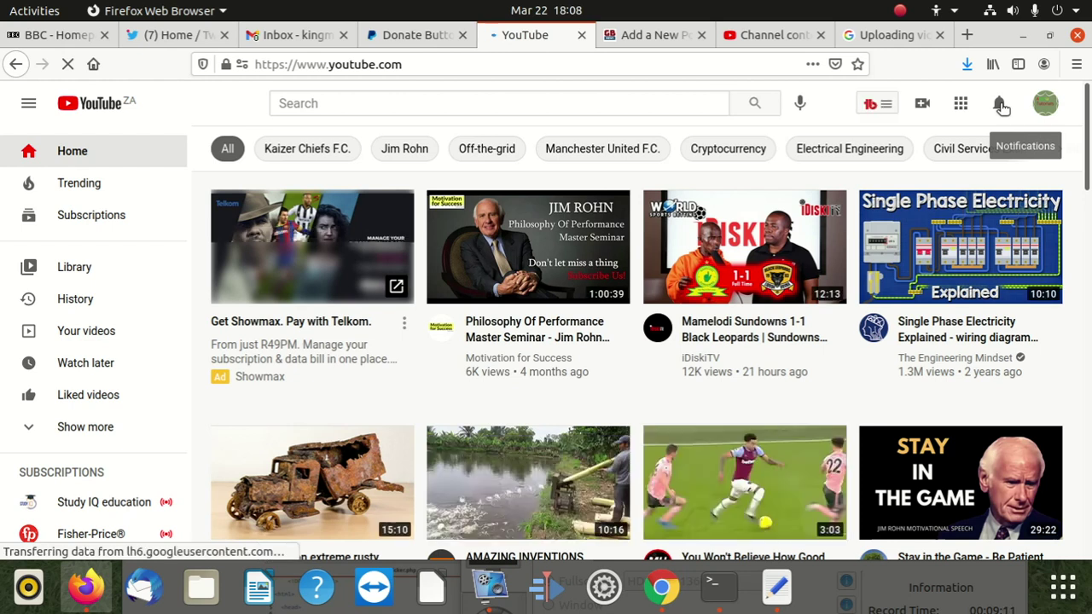
{"action": "scroll", "coordinate": [870, 239], "scroll_direction": "down", "scroll_amount": 2}
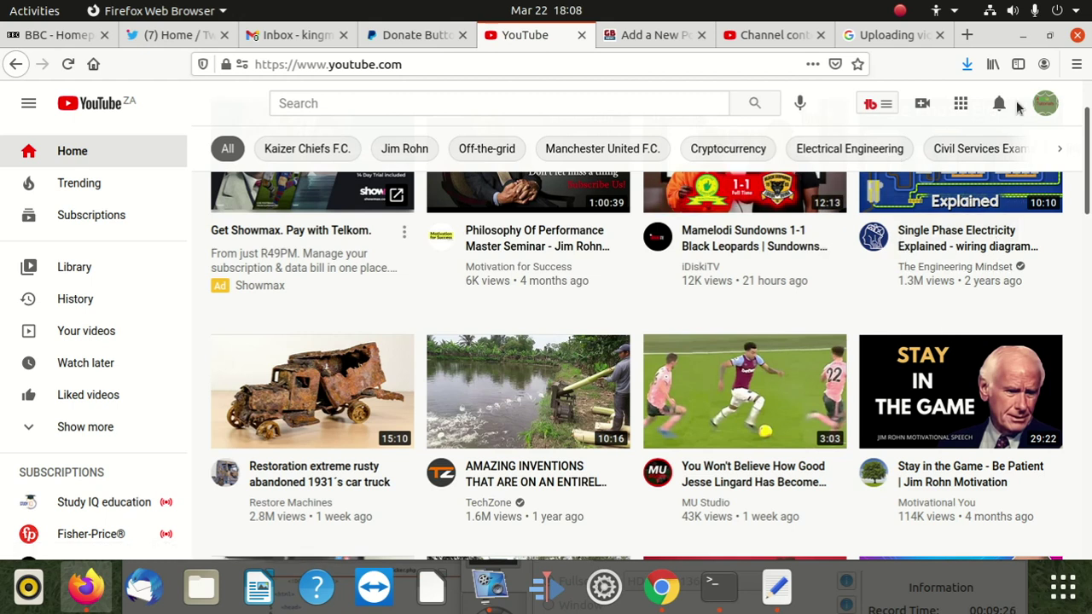
Show the recent notifications list from the bell icon at the top right
{"action": "left_click", "coordinate": [1000, 103]}
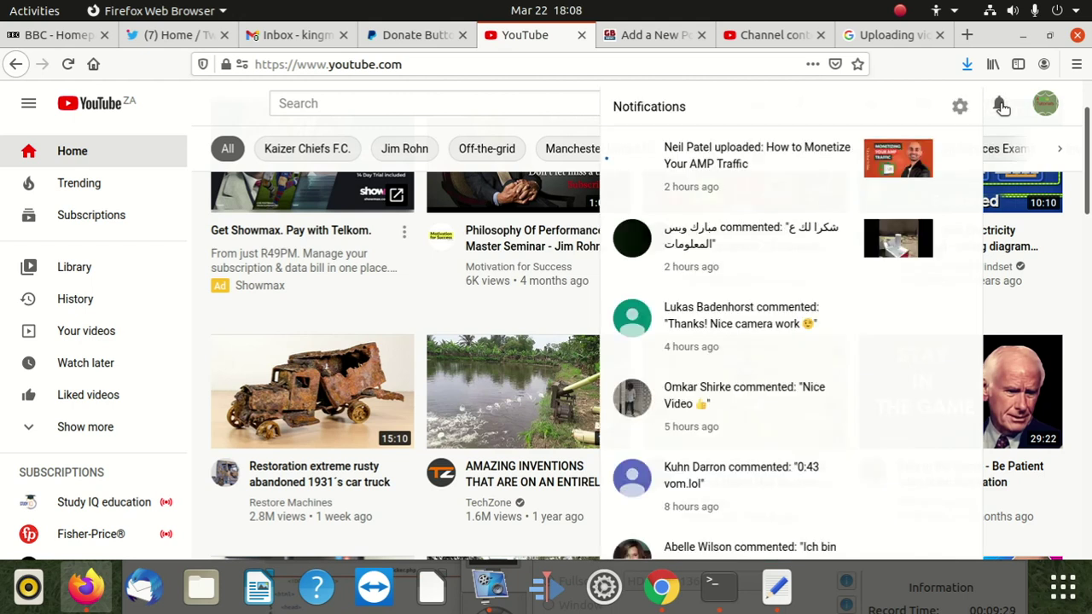